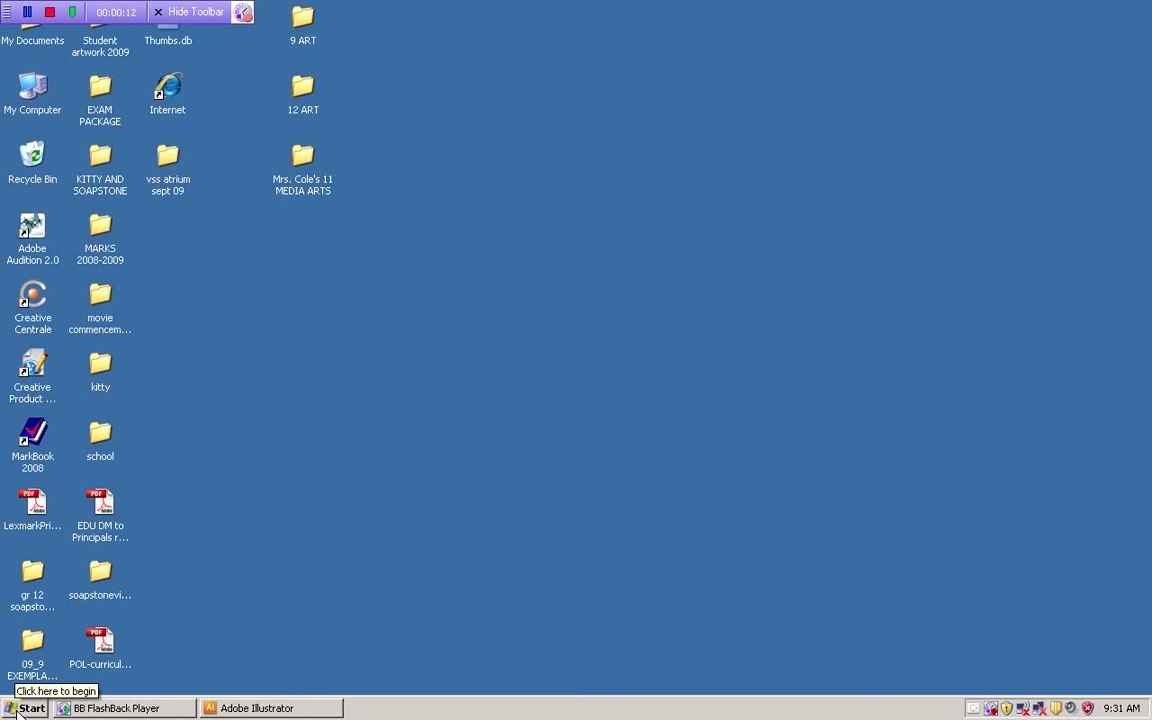
Launch Adobe Illustrator CS3, maximize its window and dismiss the welcome screen.
left_click(17, 712)
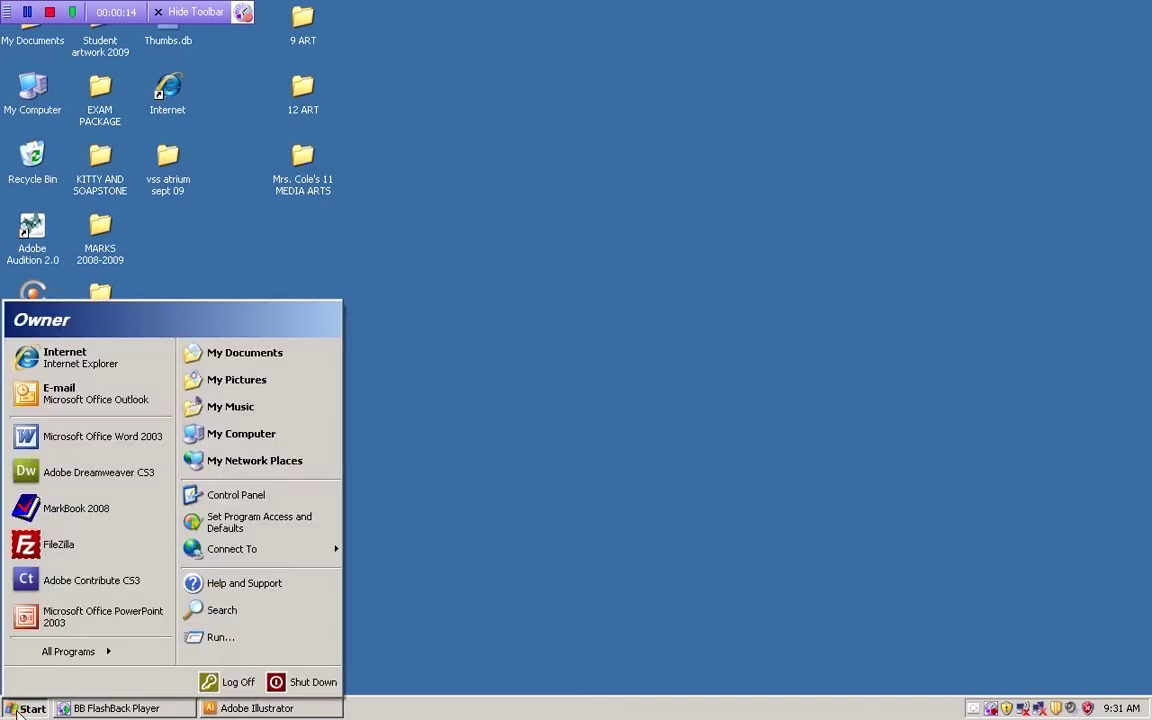
left_click(82, 651)
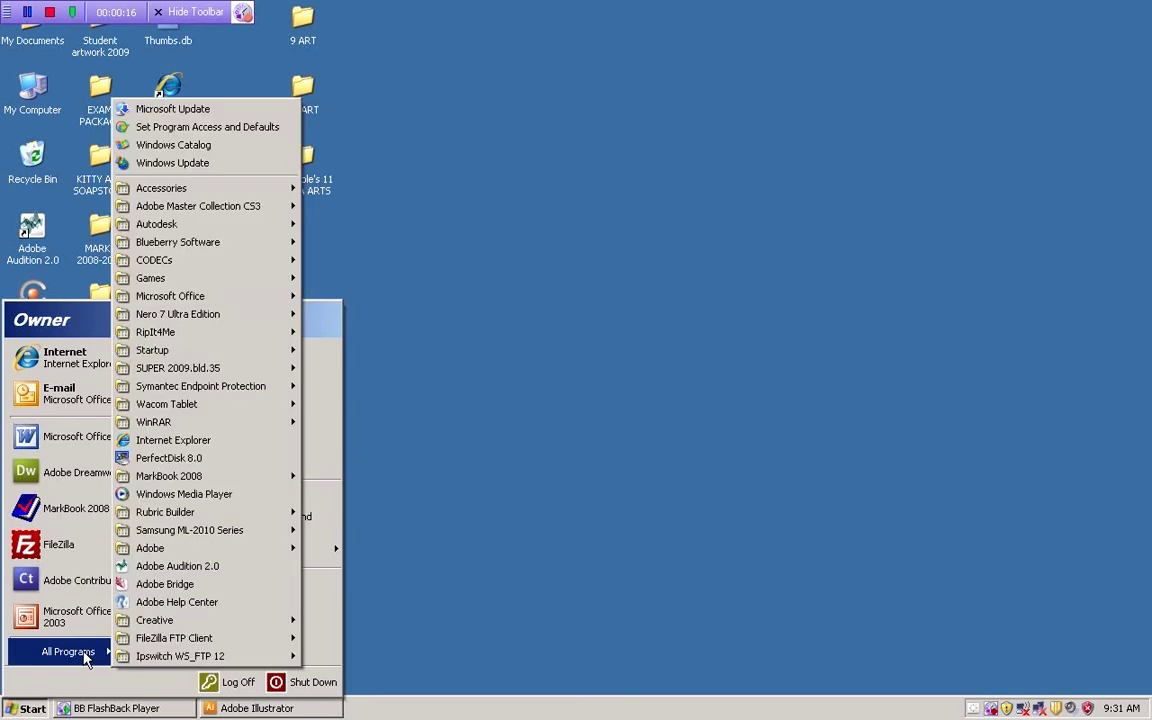
mouse_move(244, 215)
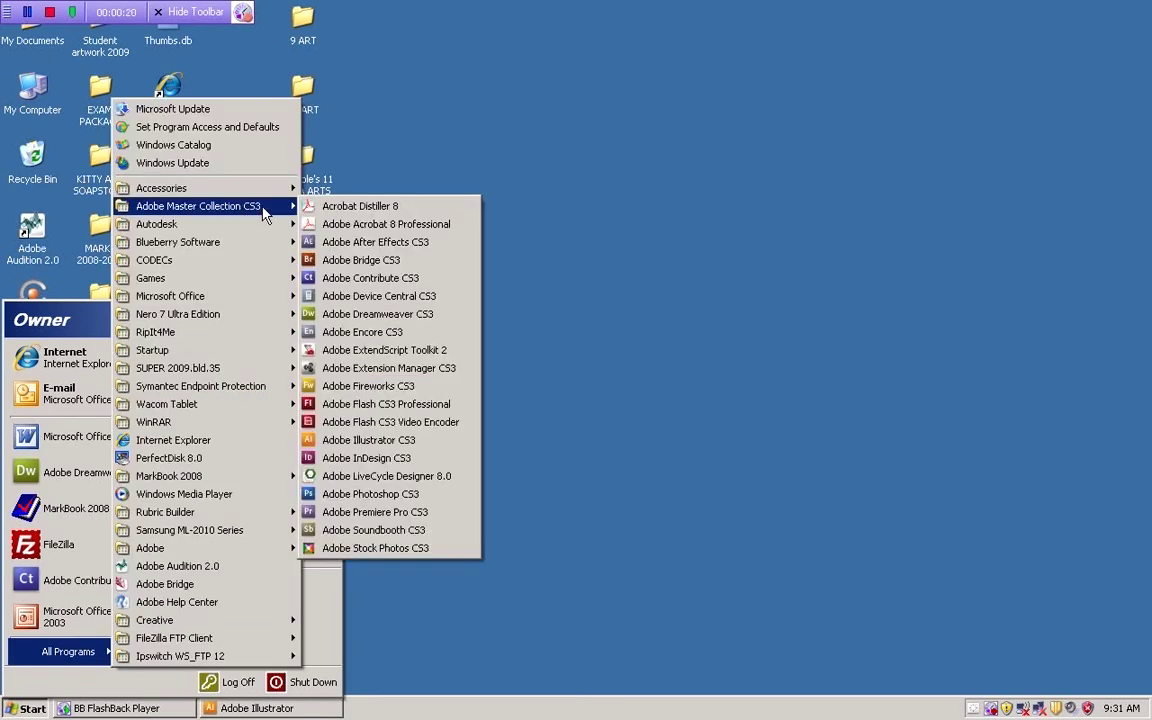
left_click(358, 441)
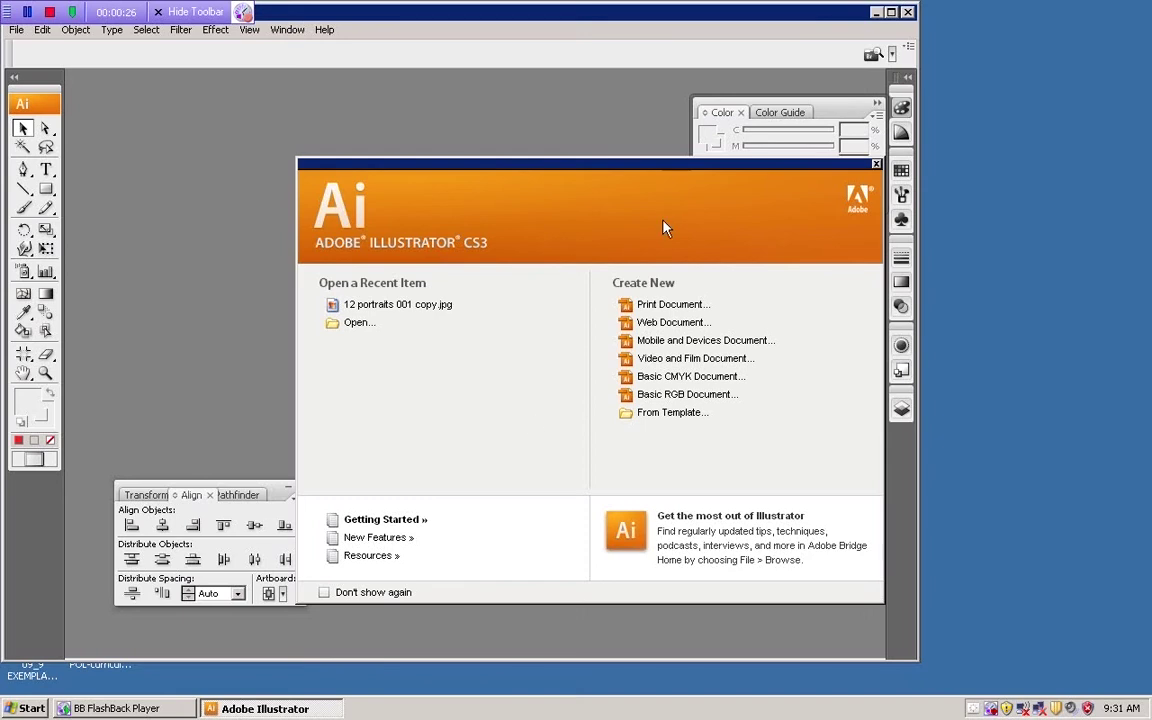
left_click(892, 13)
left_click(876, 164)
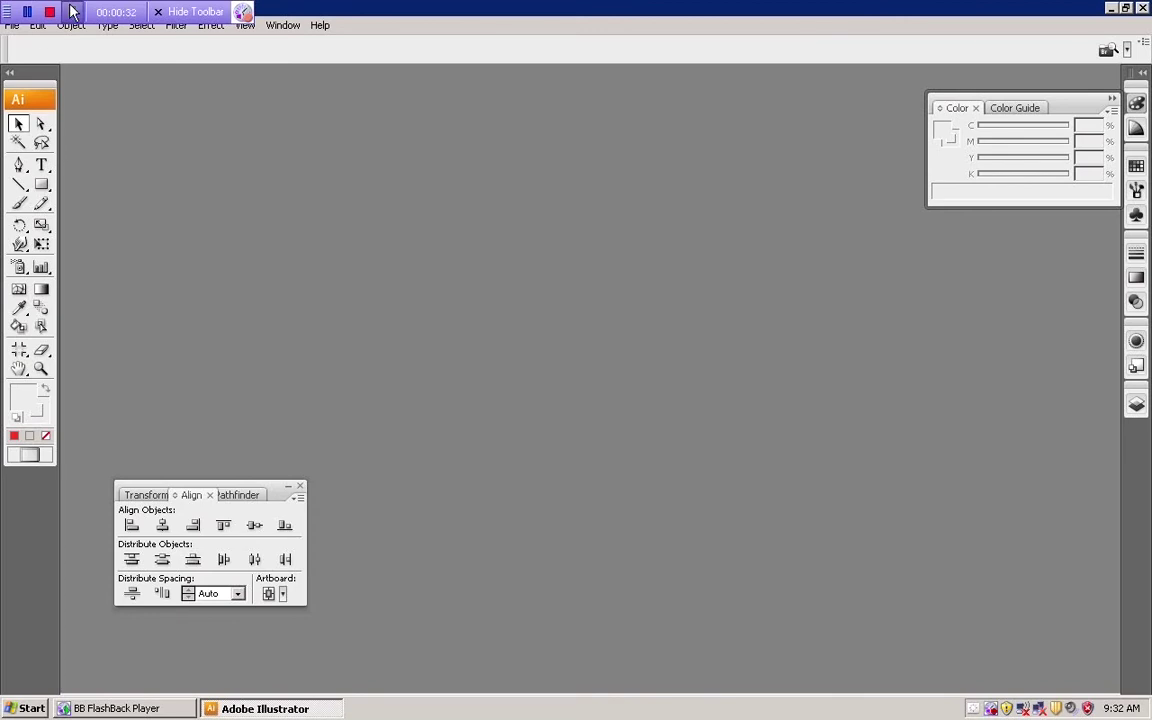
Create a new Letter-size print document named SHAPE DESIGN followed by the author's full name.
left_click(13, 26)
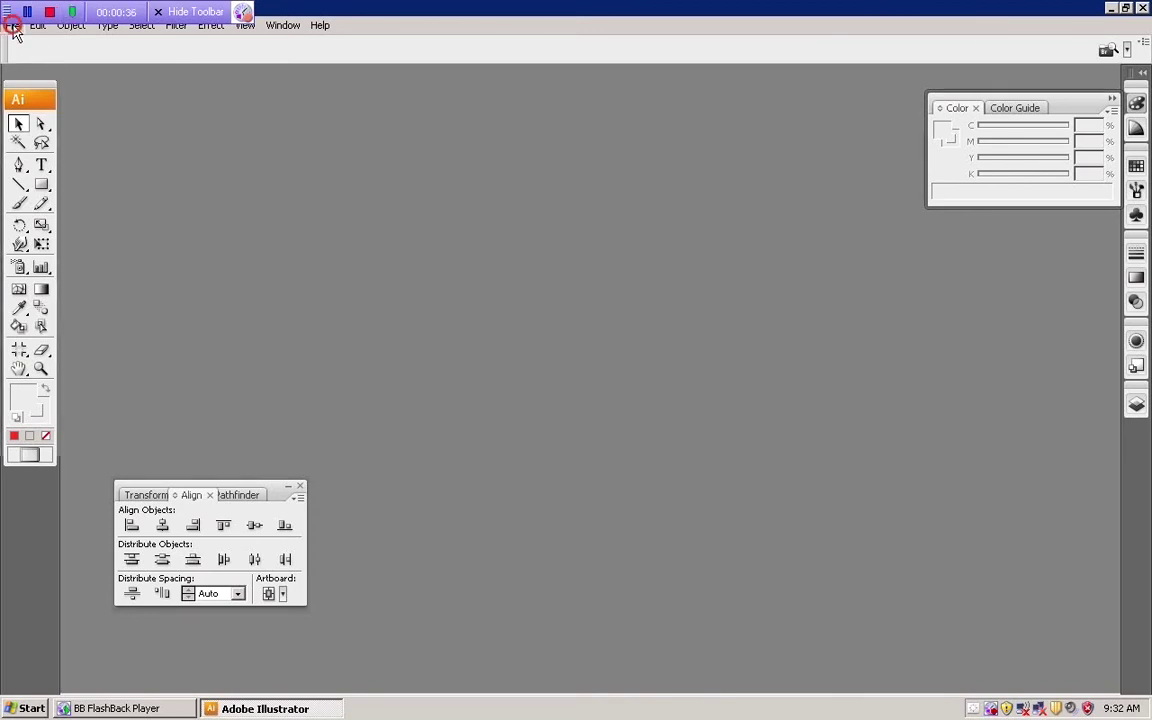
left_click(22, 45)
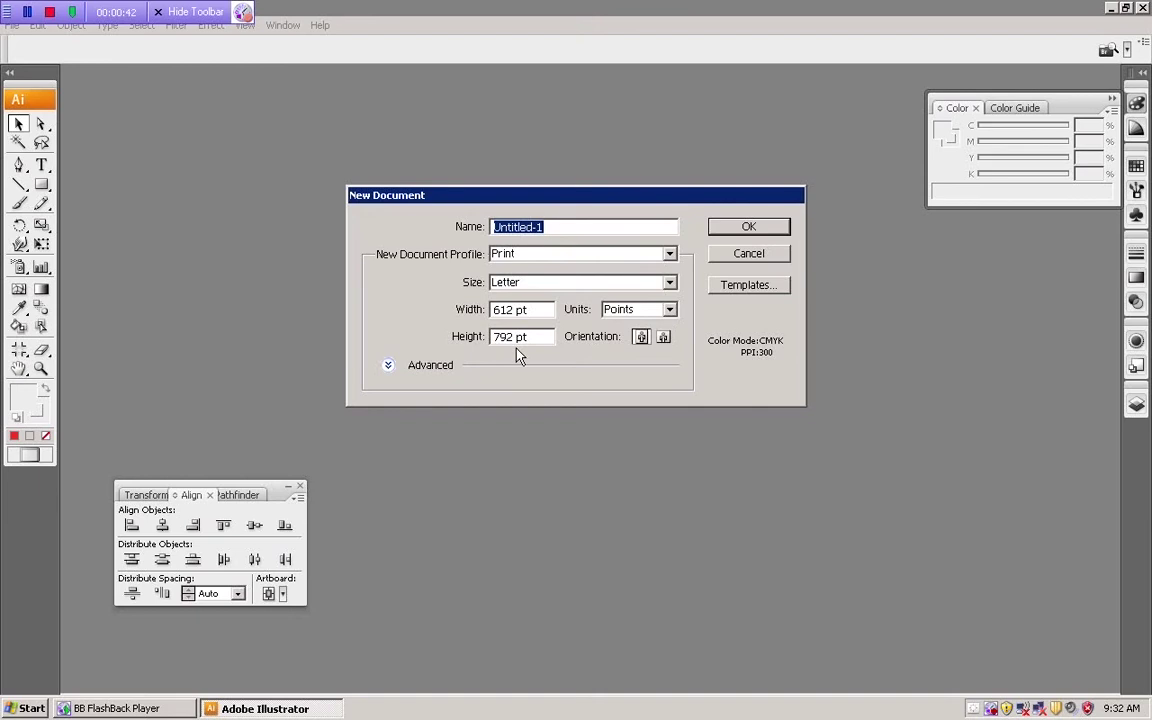
left_click(668, 282)
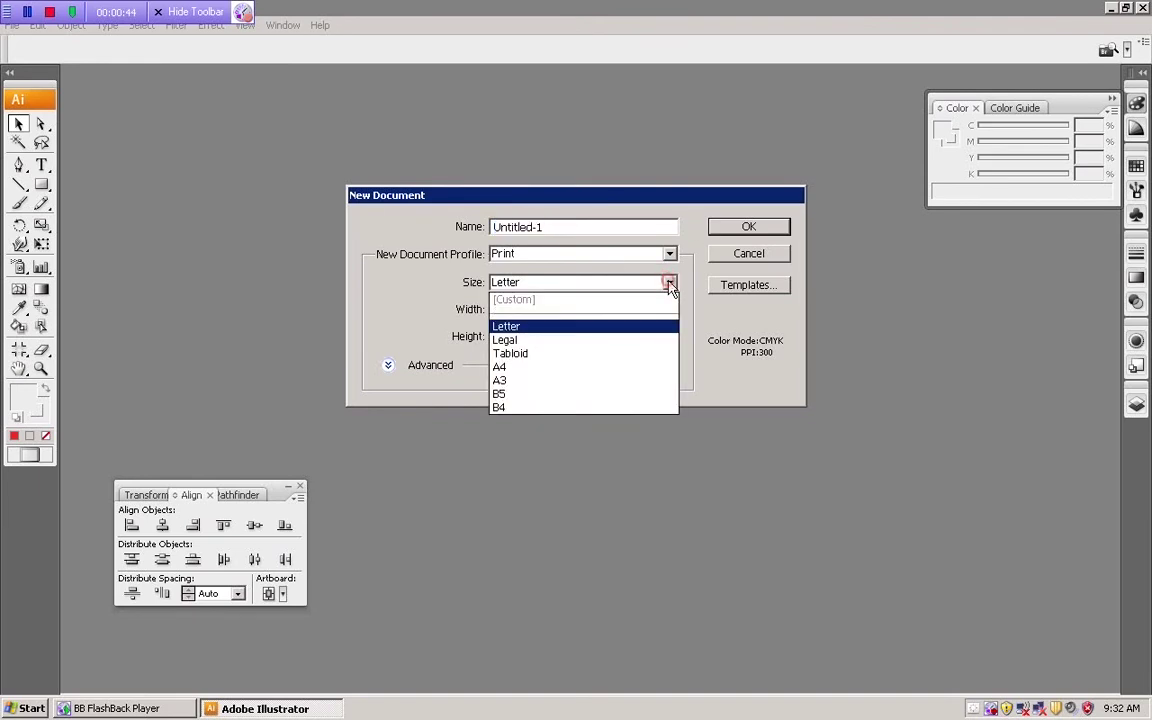
left_click(624, 327)
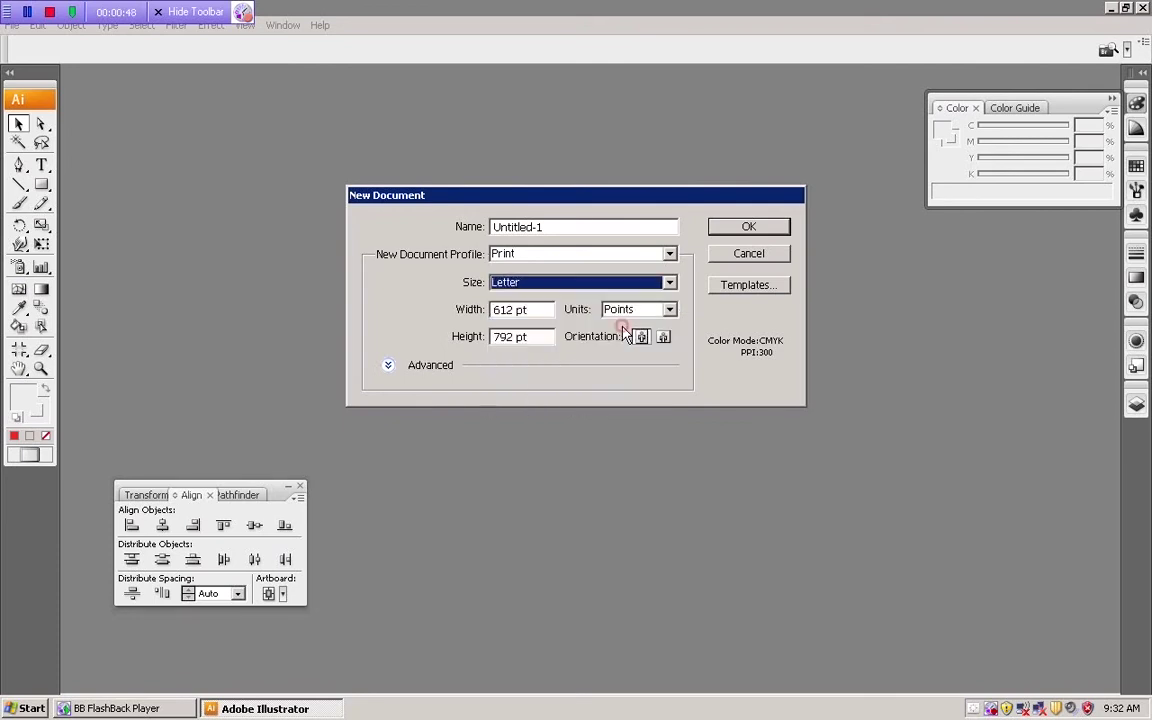
left_click_drag(548, 226, 468, 218)
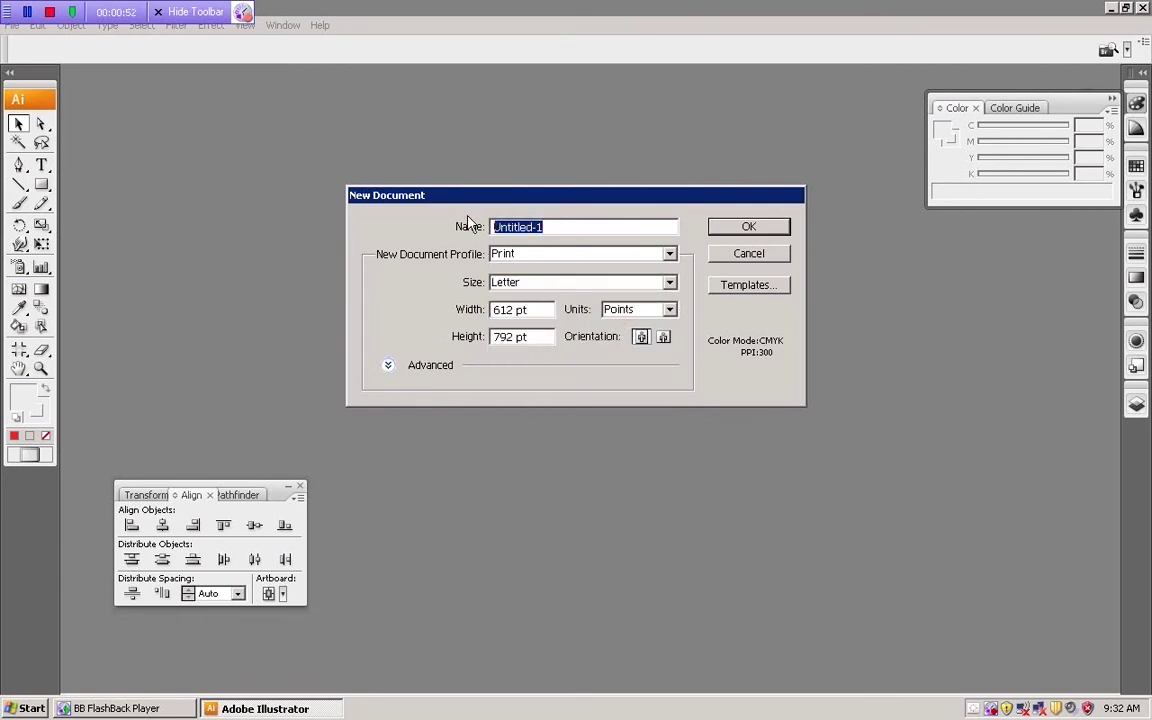
type("SHAPE DESIGN JUDITH")
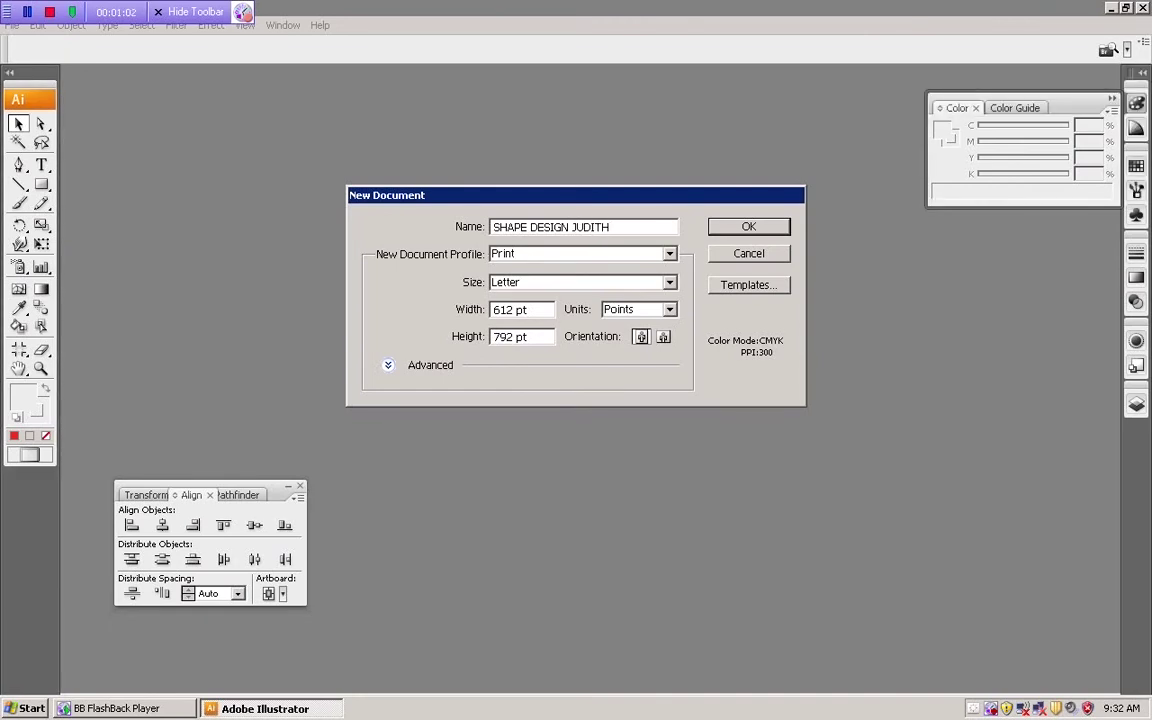
type(" COLE")
left_click(748, 228)
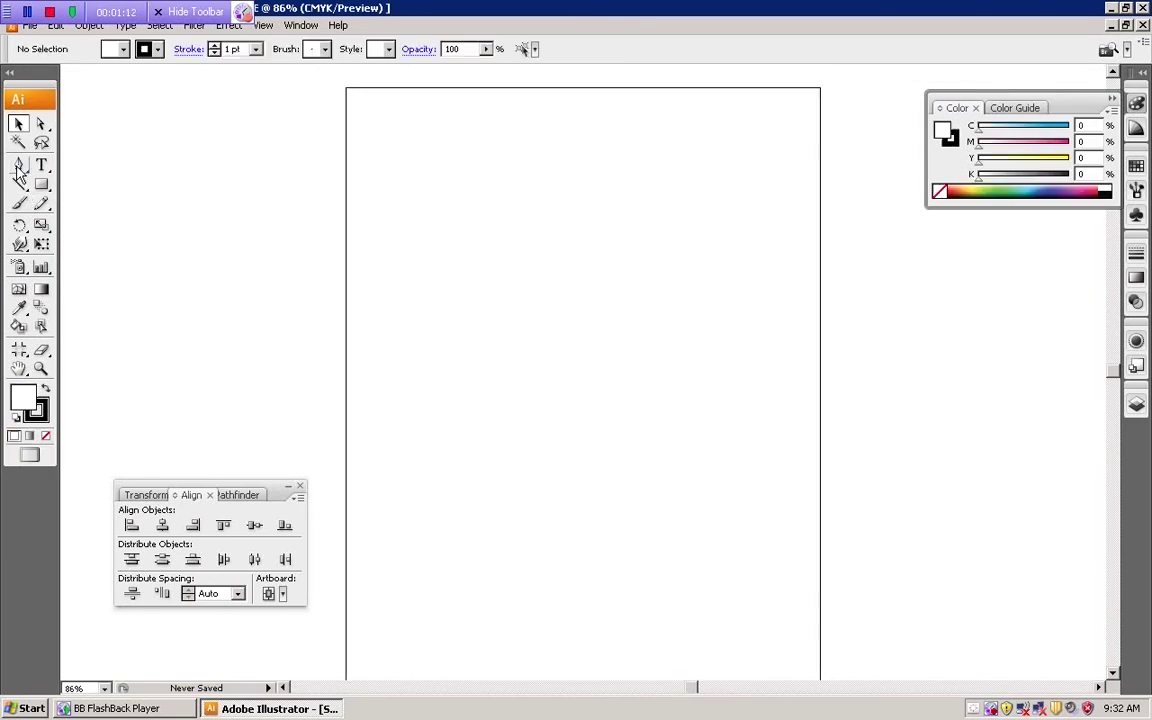
Draw a closed triangle with the Pen tool in the upper-left area of the artboard.
left_click(19, 165)
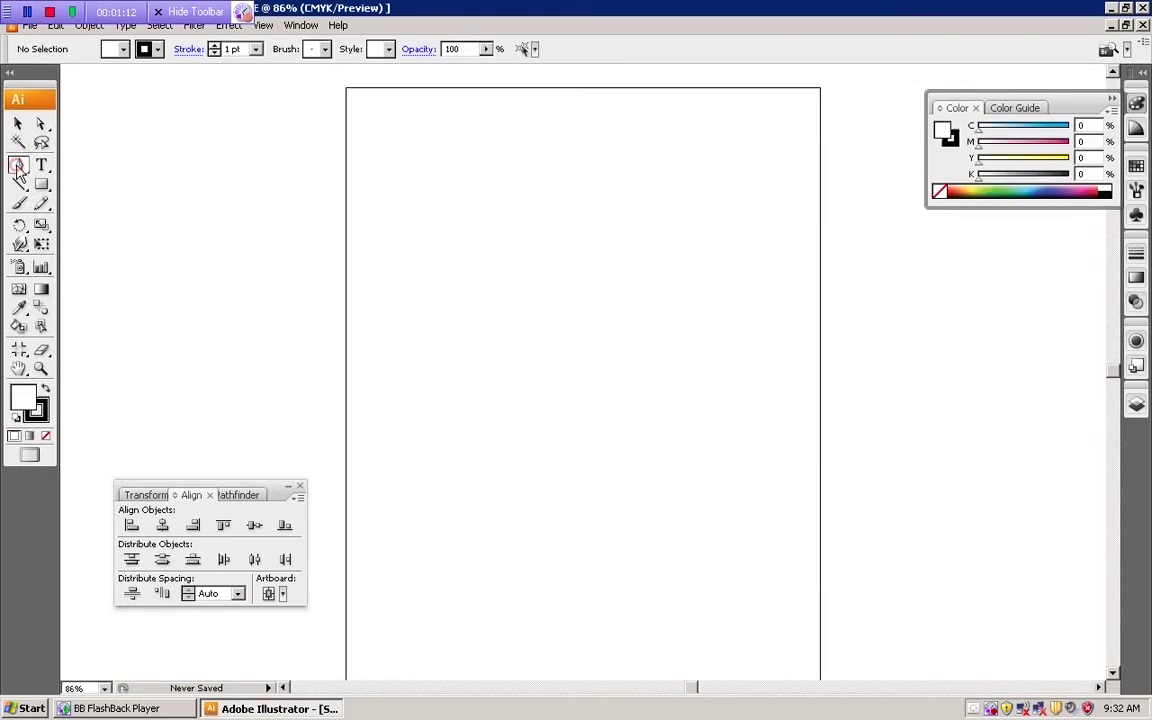
left_click(390, 212)
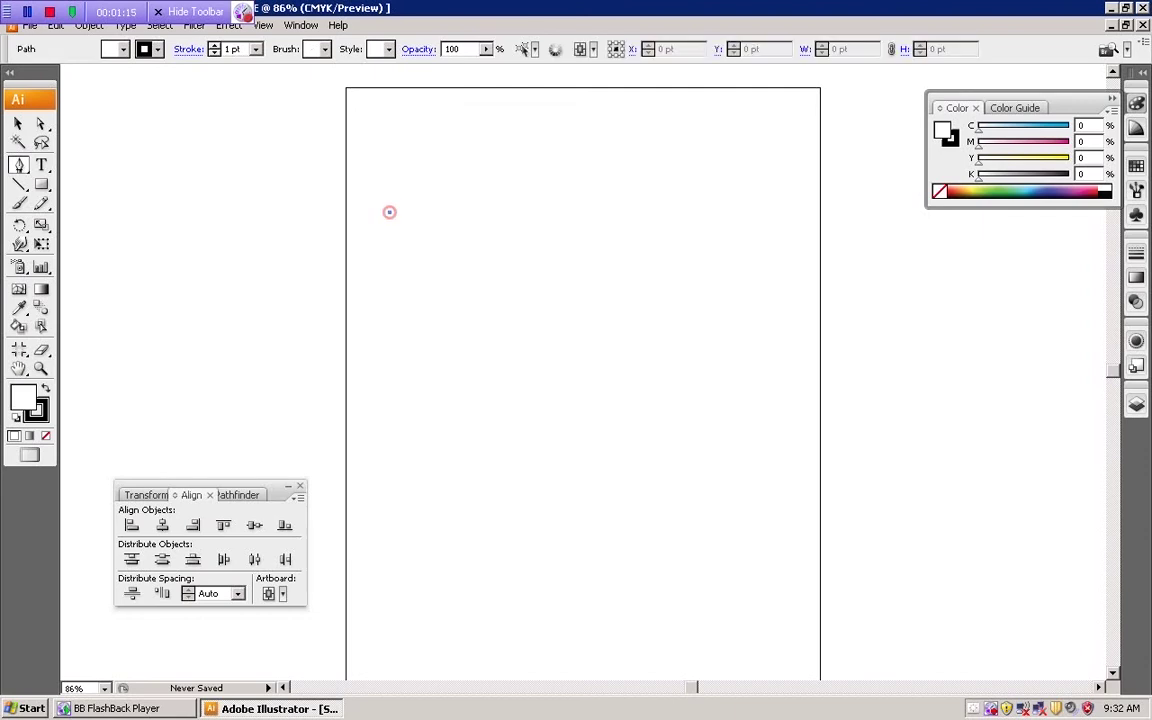
left_click(487, 151)
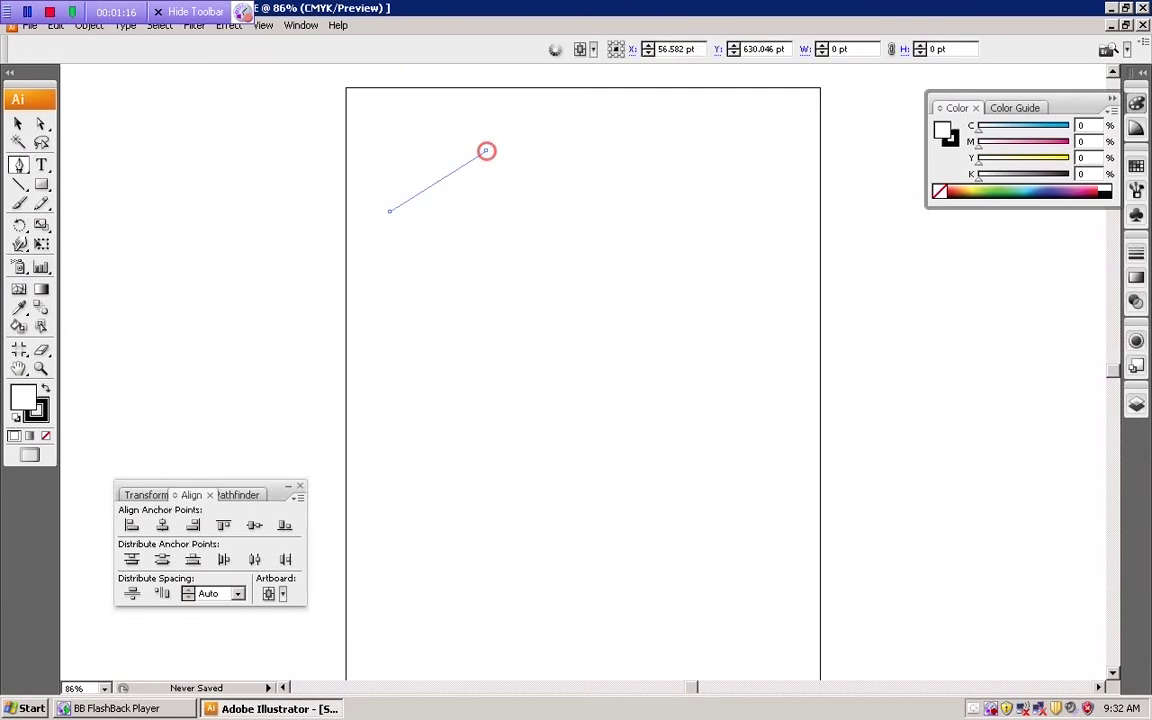
left_click(512, 214)
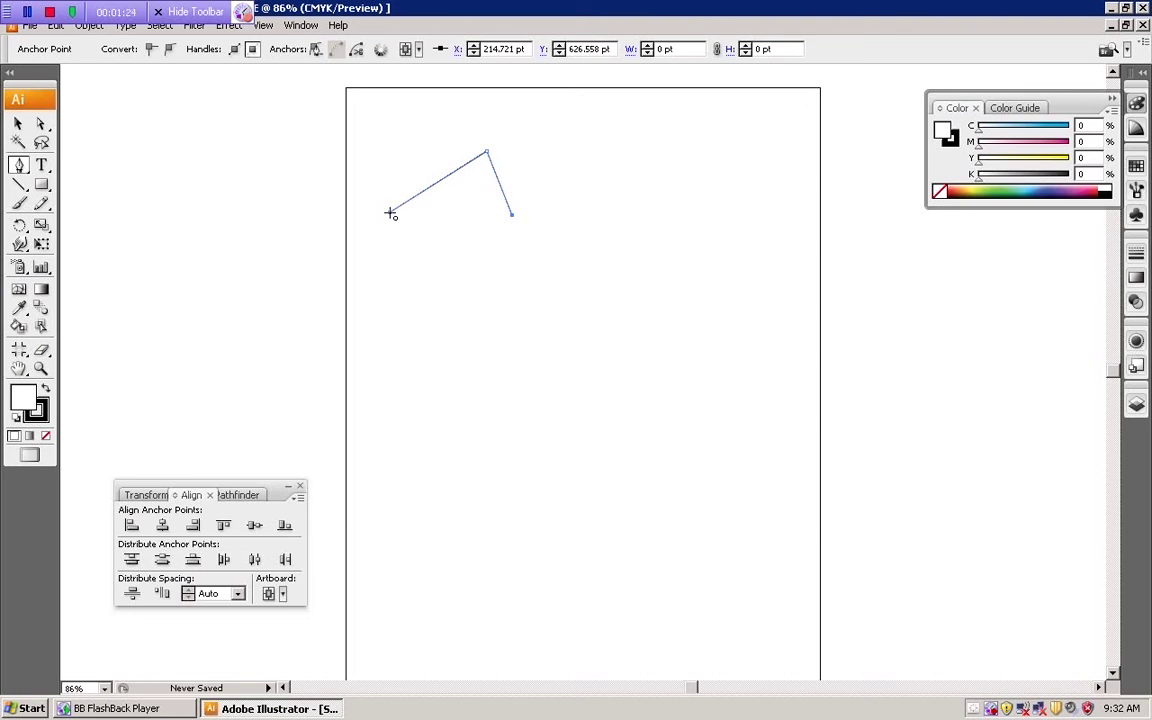
left_click(390, 212)
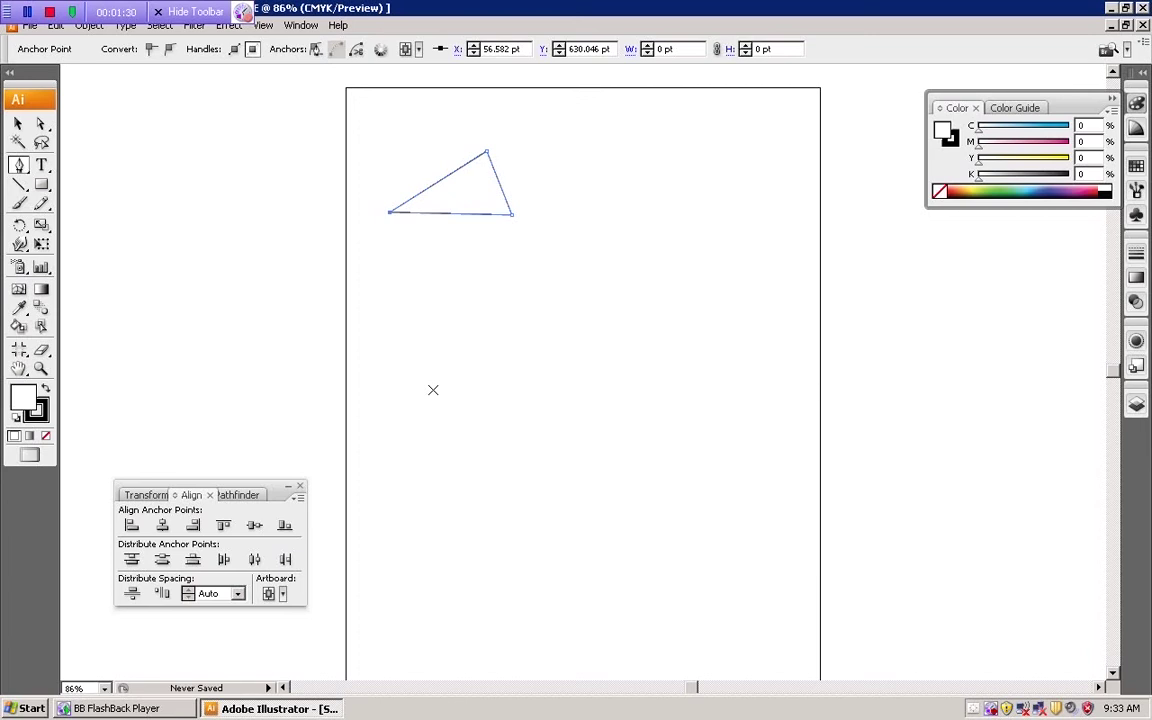
Draw a large closed four-sided shape with straight edges below the triangle, near the middle of the artboard.
left_click(433, 390)
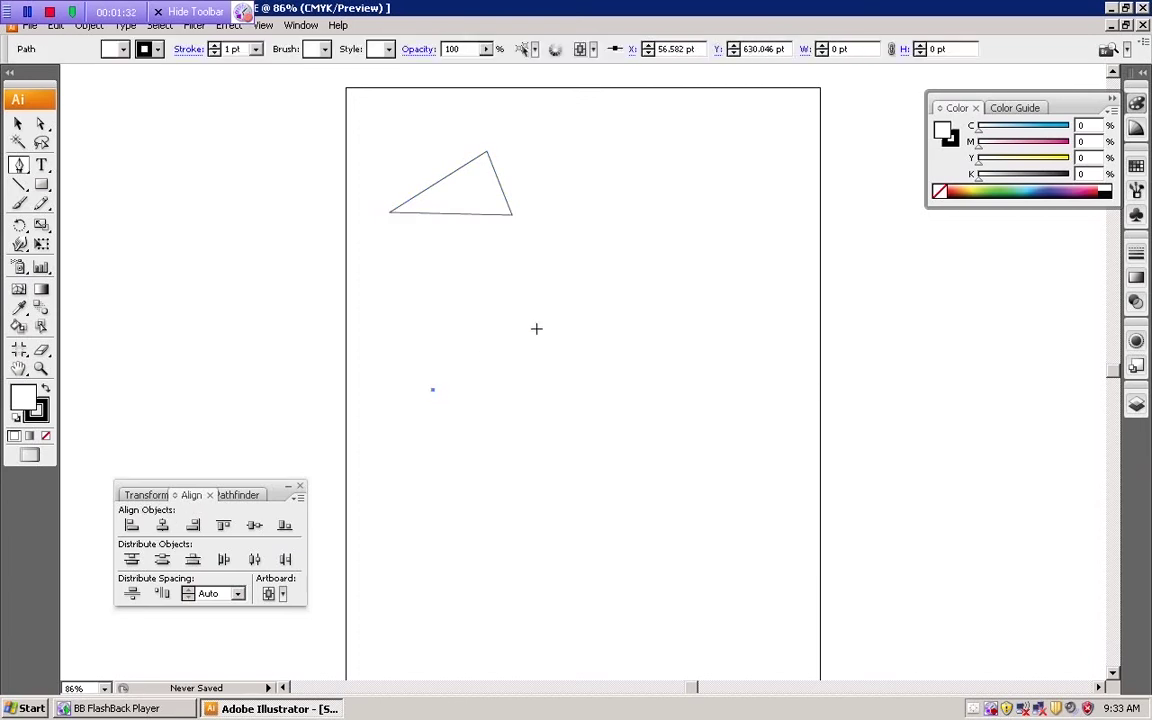
left_click(562, 310)
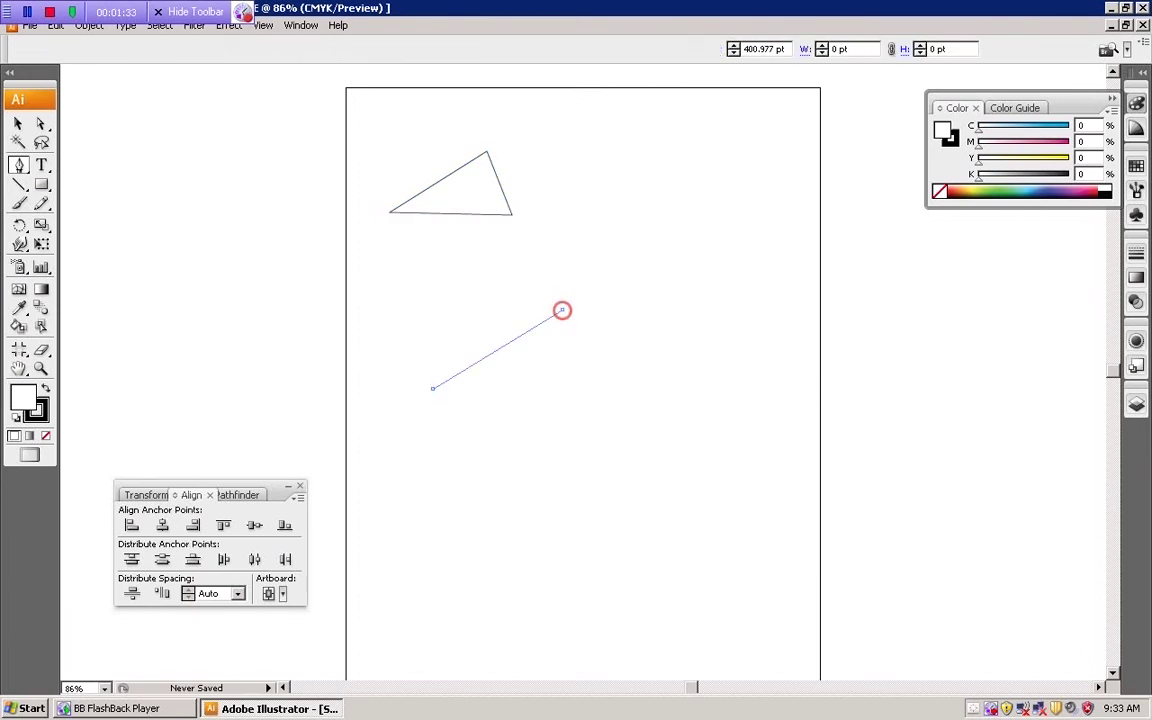
left_click(613, 408)
left_click(522, 510)
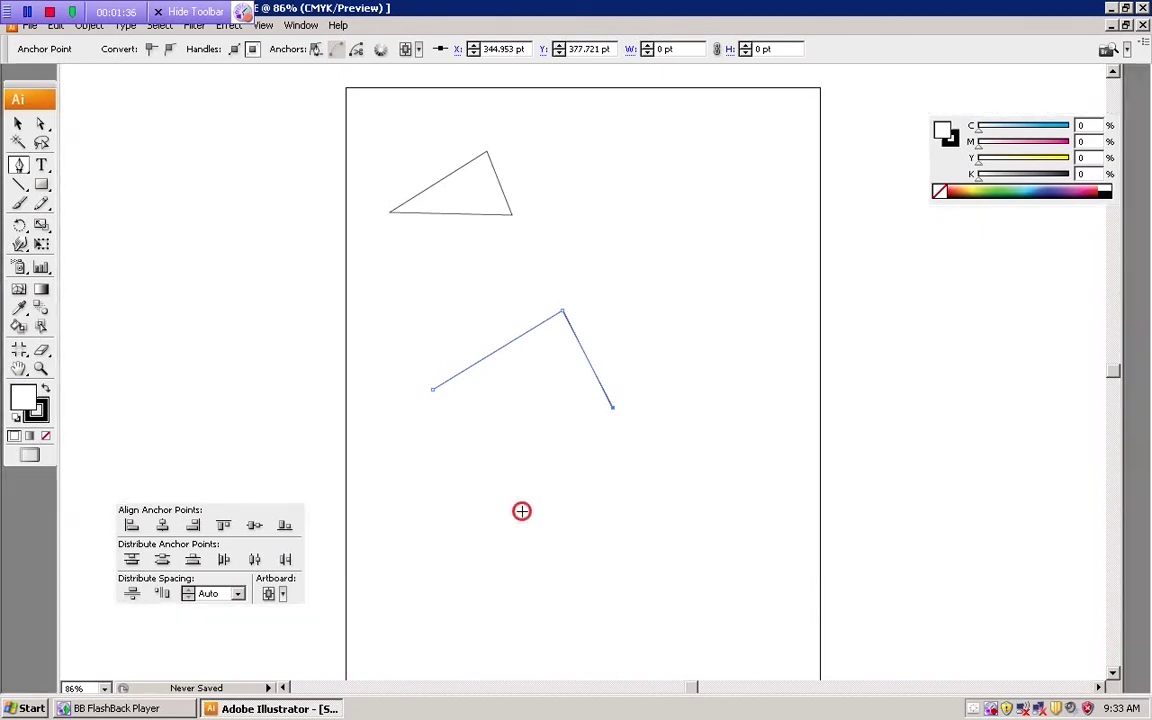
left_click(435, 397)
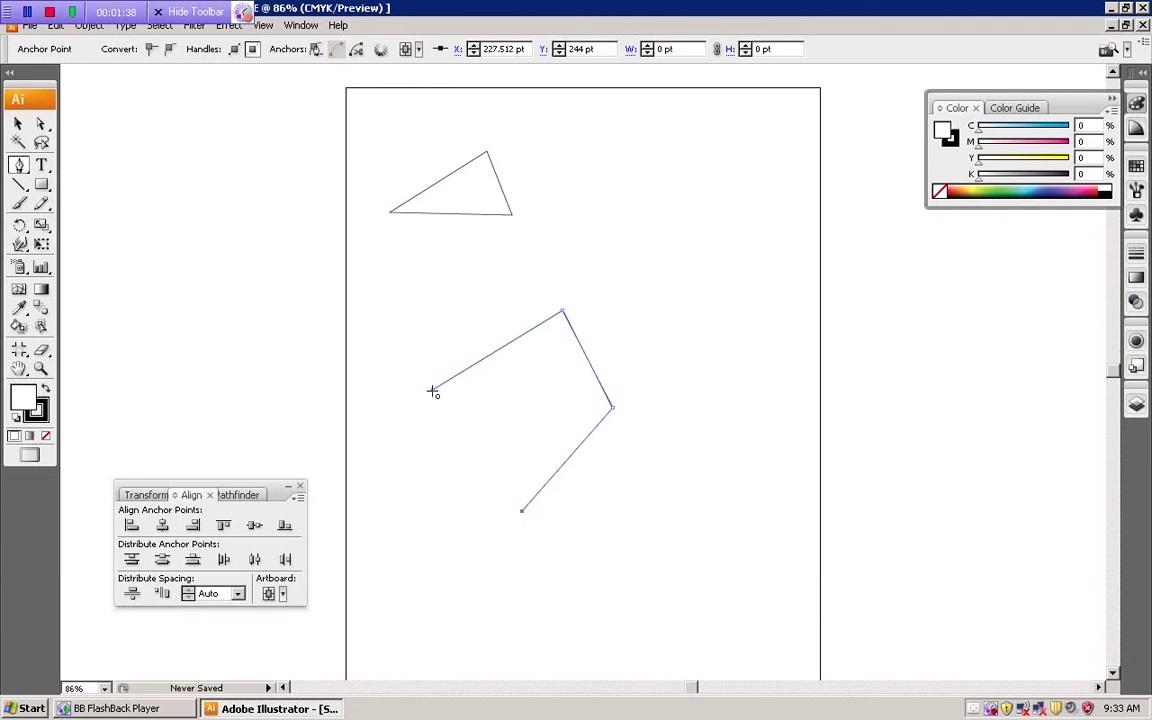
left_click(433, 389)
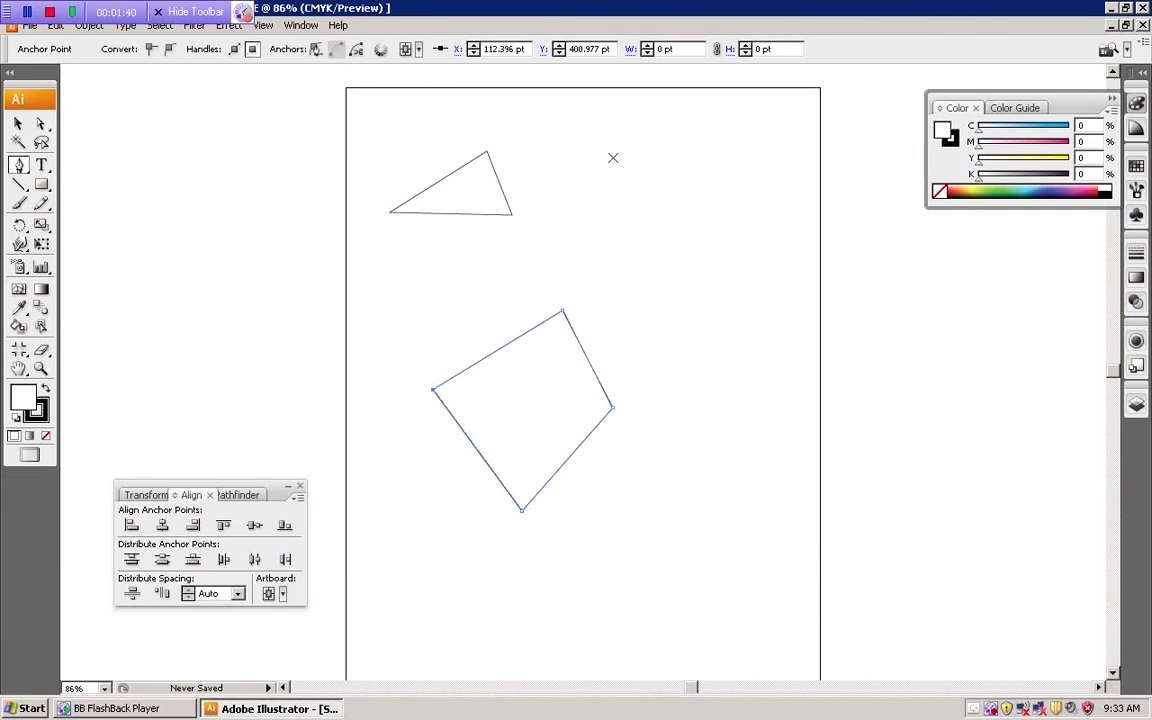
Draw a smaller closed four-sided shape in the upper-right area of the artboard, beside the triangle.
left_click(643, 179)
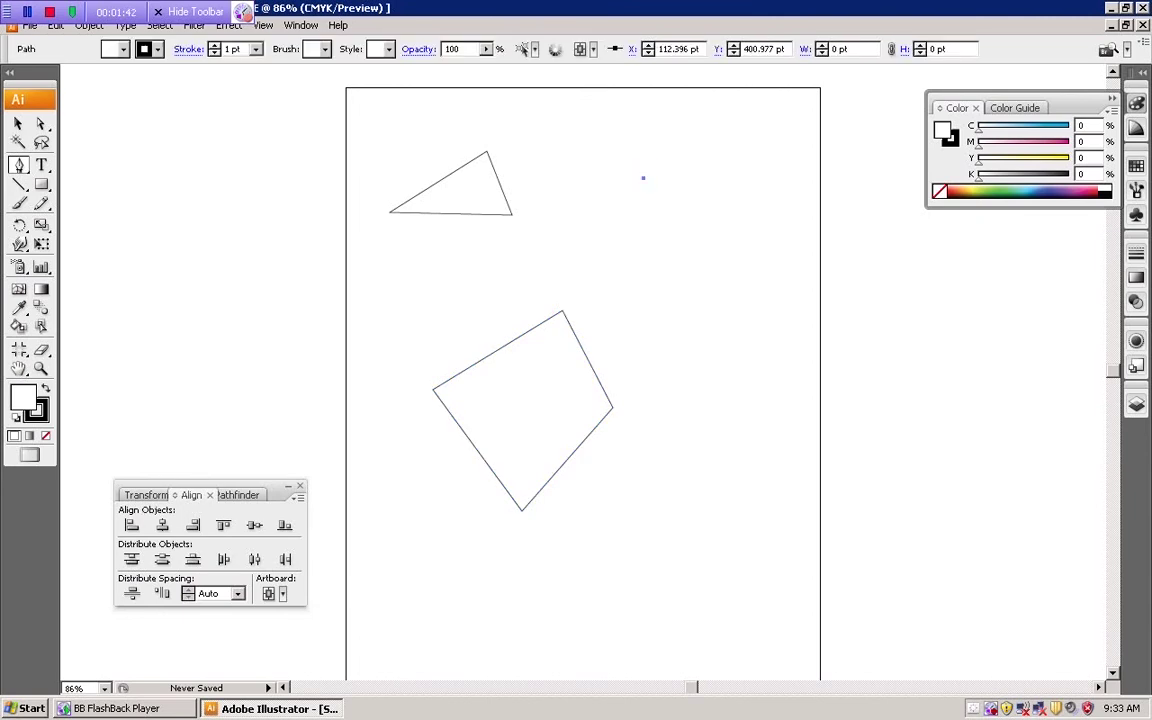
left_click(715, 144)
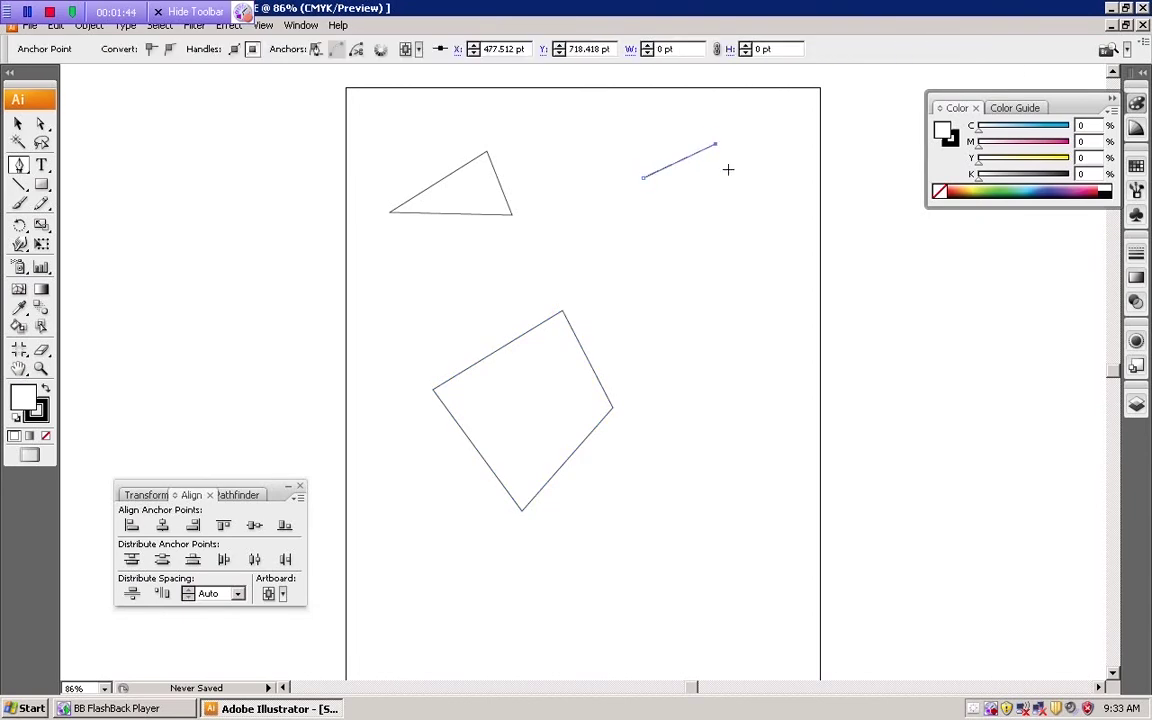
left_click(746, 230)
left_click(609, 255)
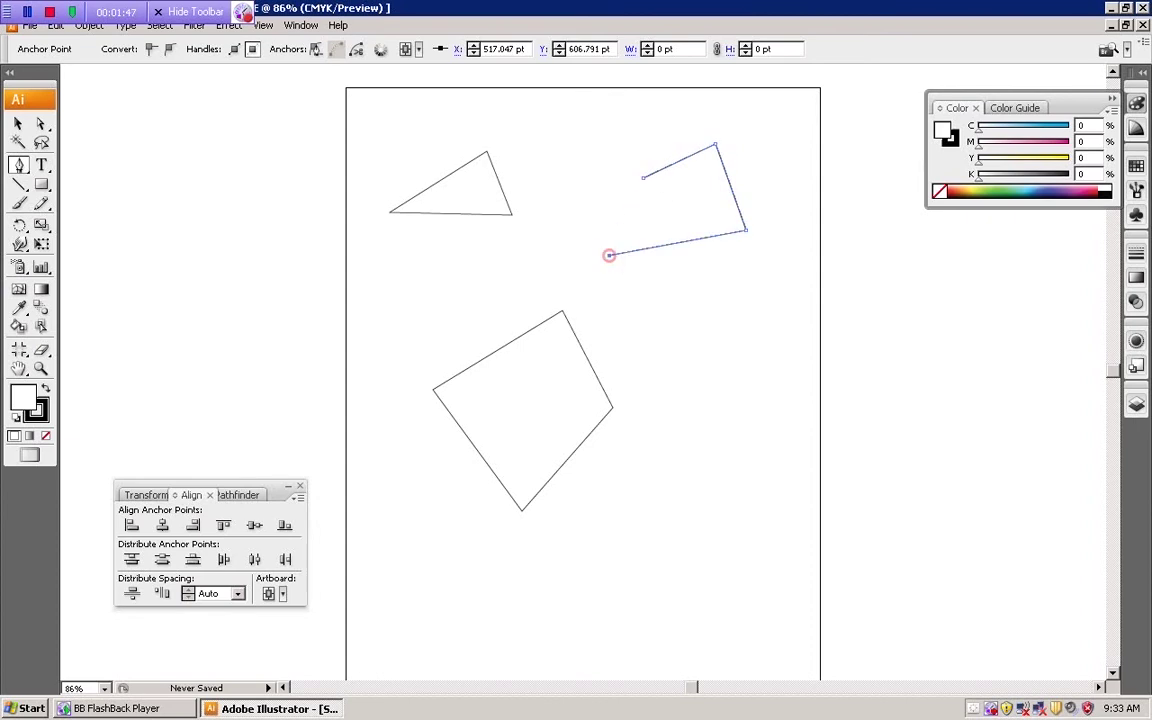
left_click(643, 178)
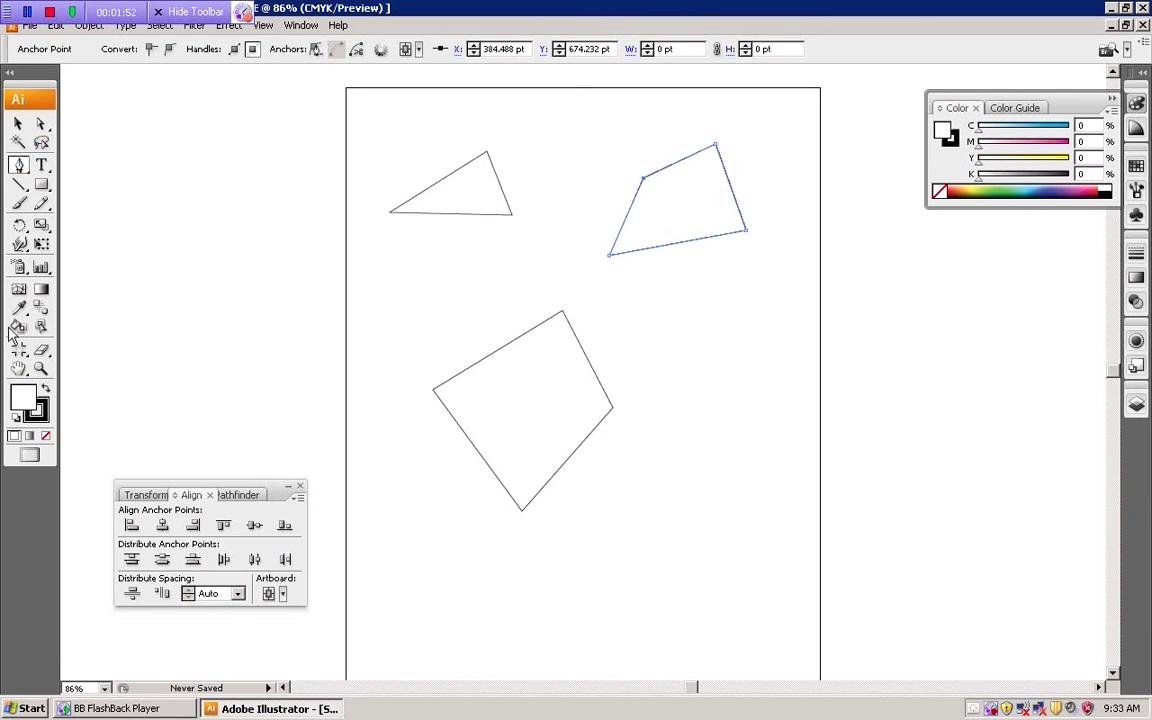
Draw a closed, irregular six-sided shape with the Pen tool in the lower-right area of the artboard.
left_click(19, 166)
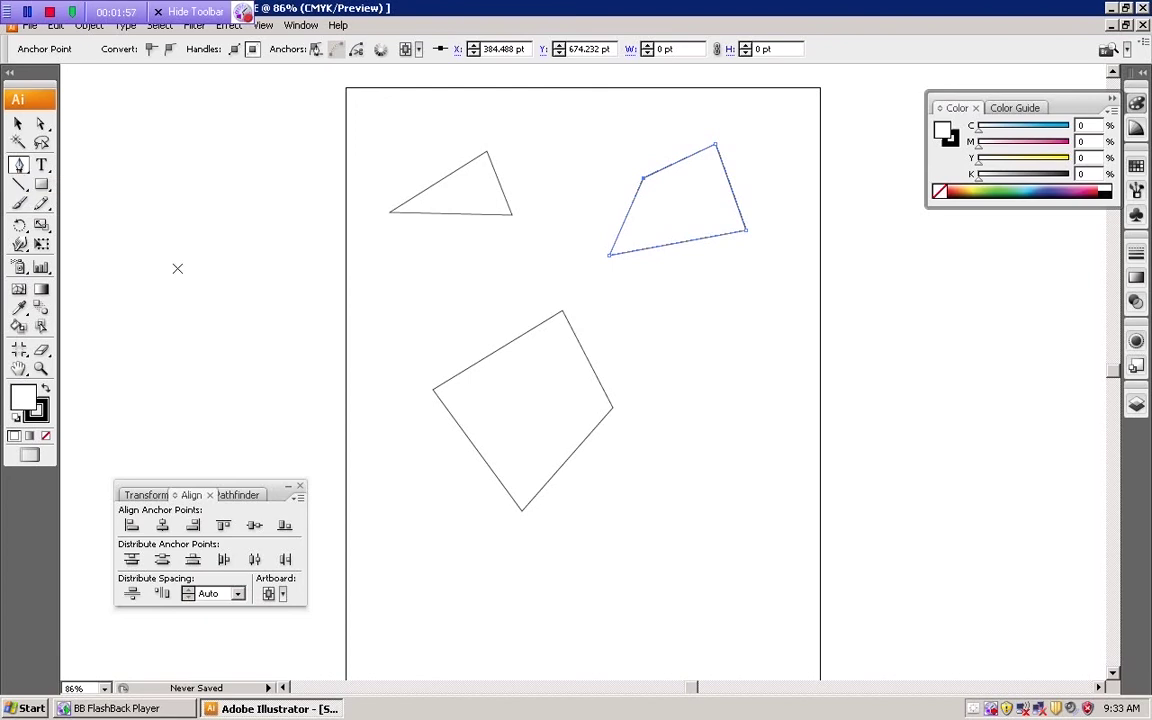
left_click(684, 378)
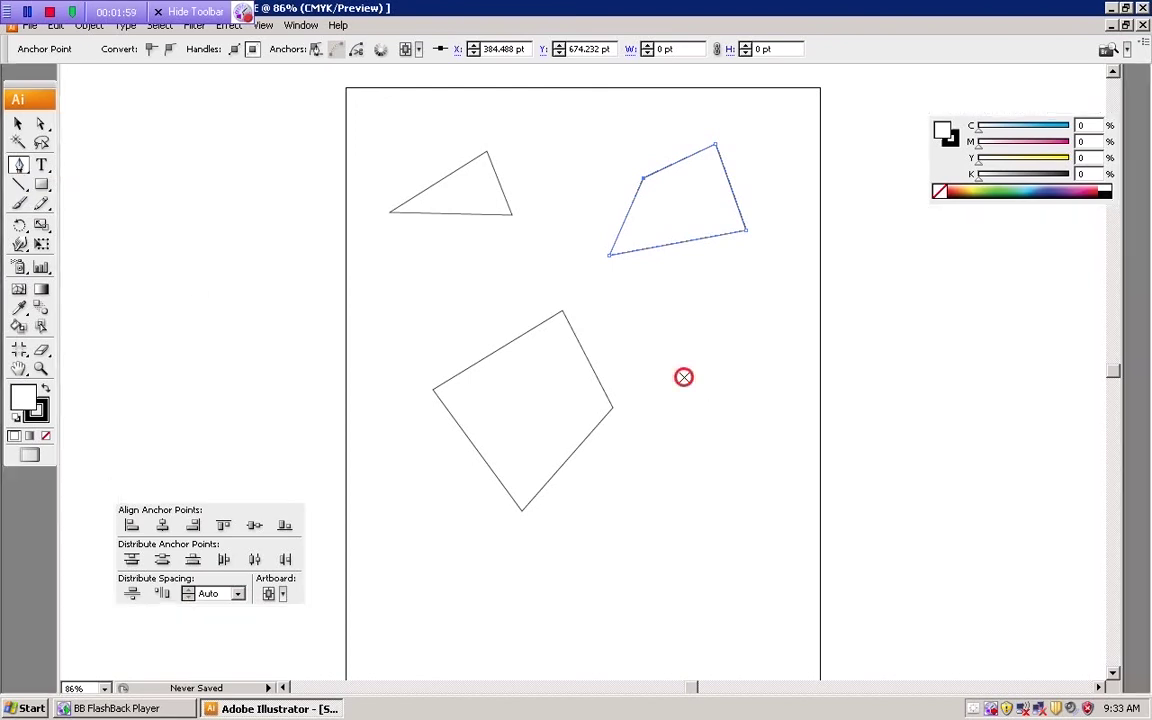
left_click(774, 466)
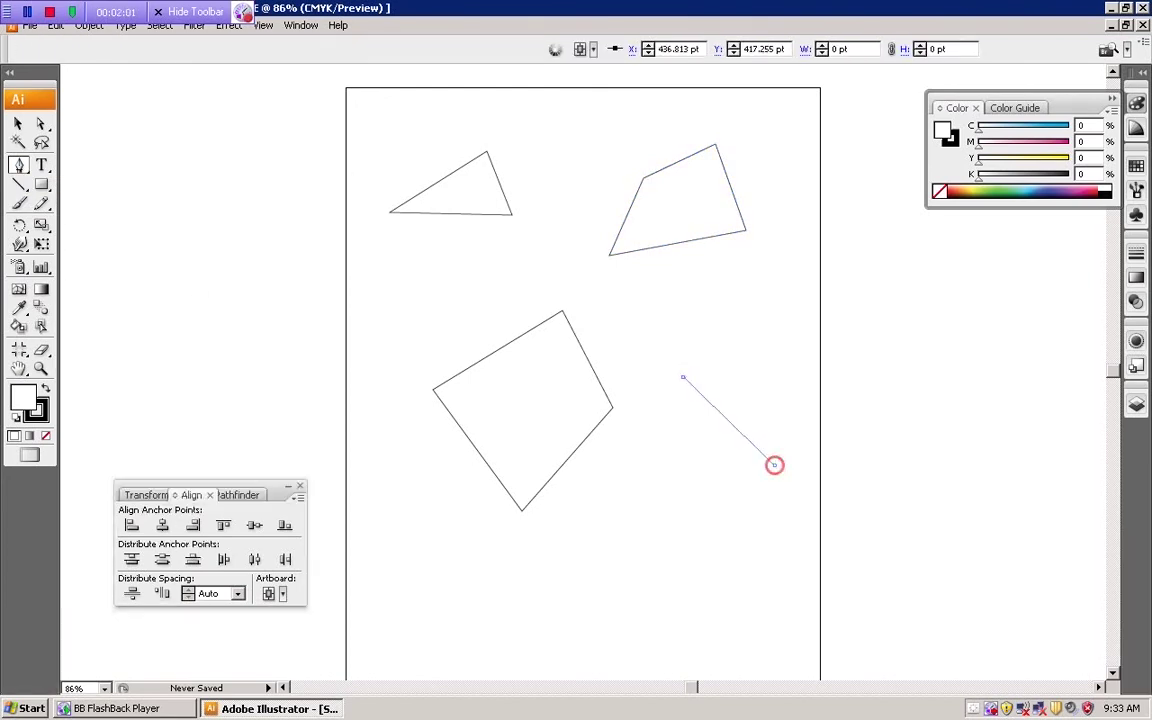
left_click(683, 612)
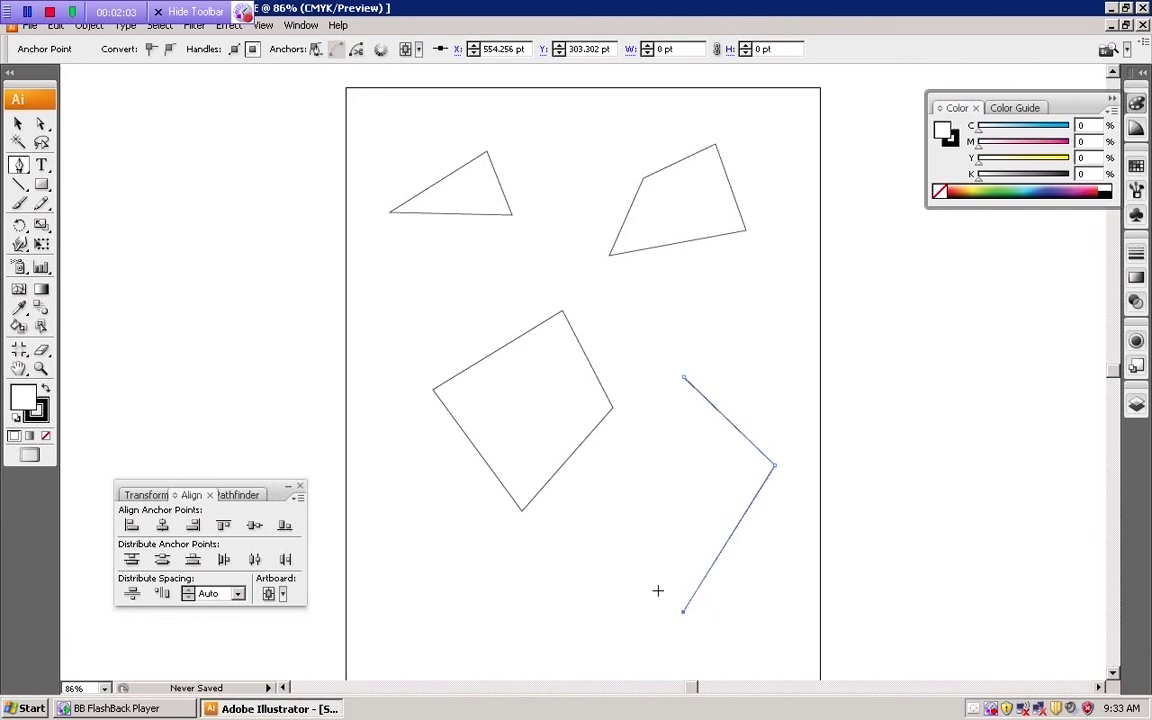
key("Tab")
left_click(573, 633)
left_click(677, 540)
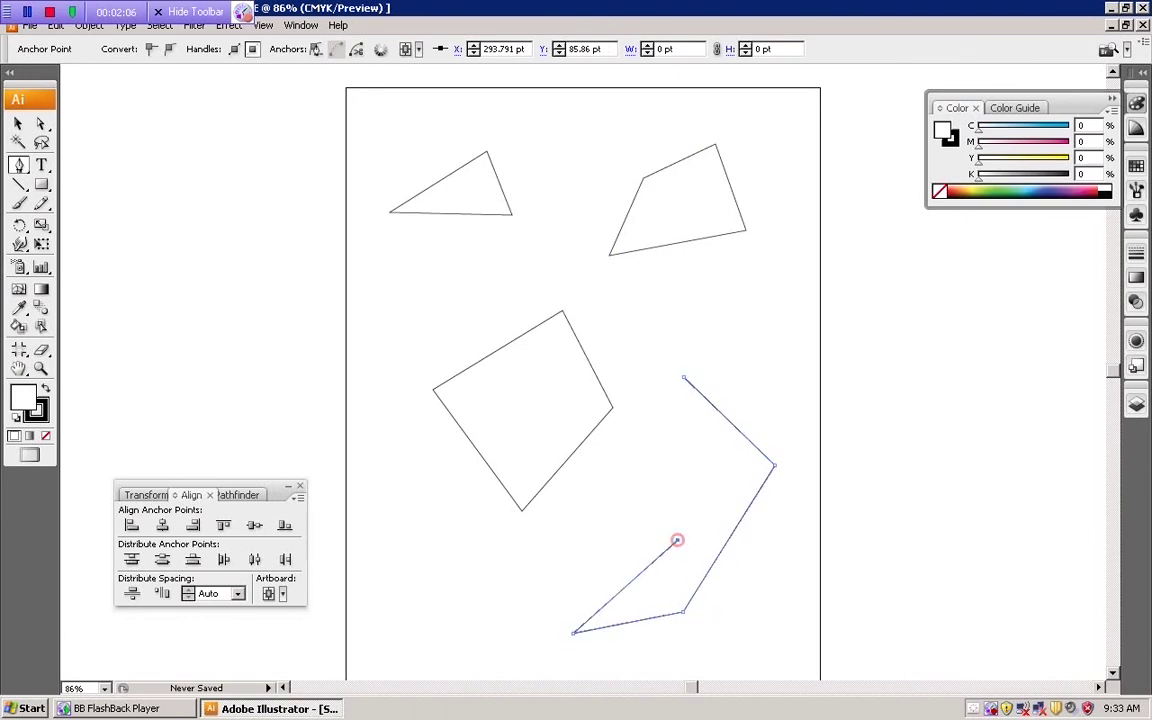
left_click(640, 441)
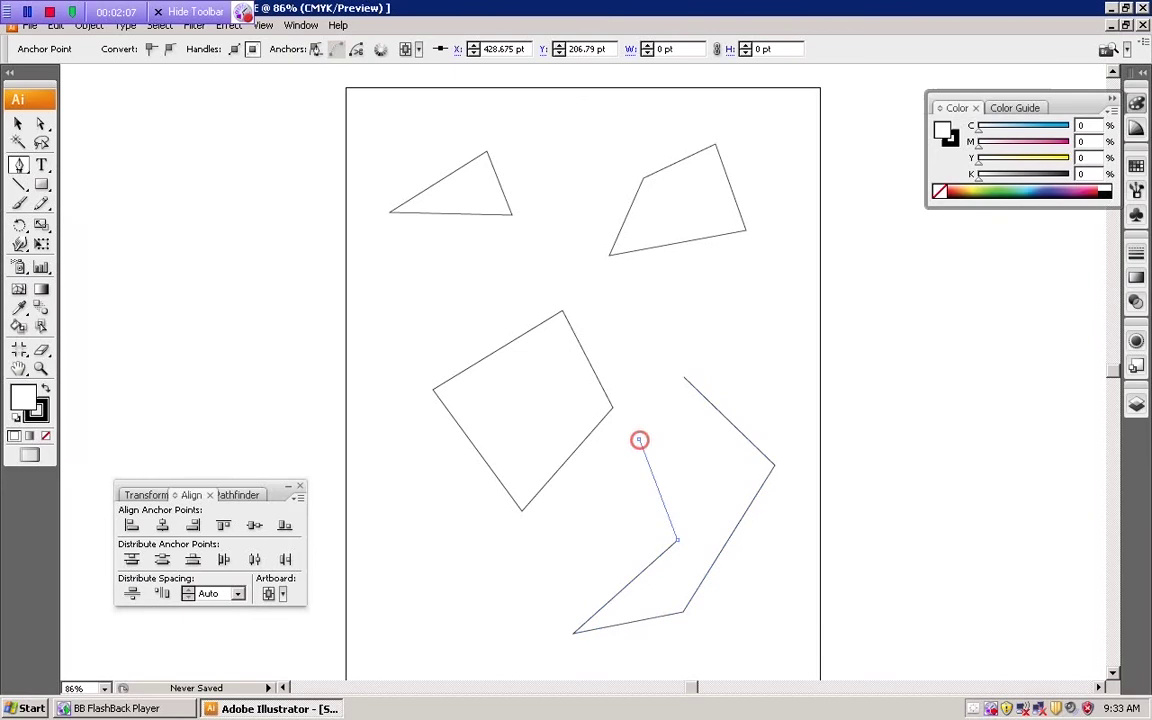
left_click(683, 378)
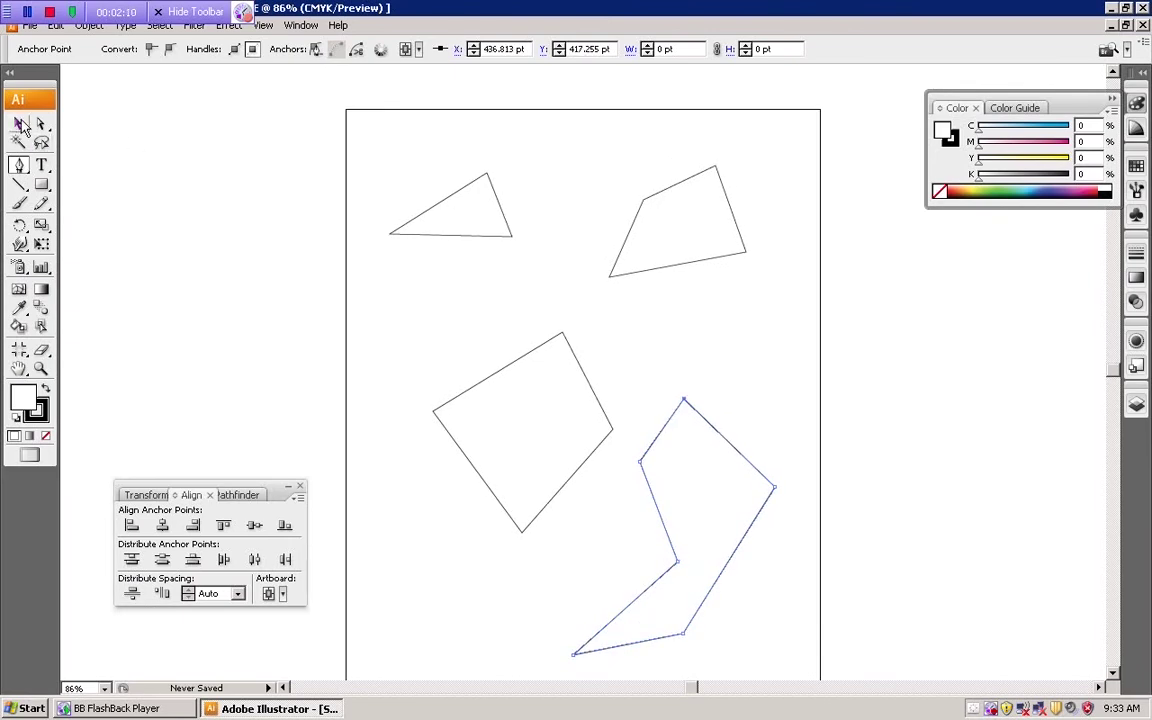
Resize the six-sided shape in the lower-right area of the artboard to about 290 pt wide and 381 pt high.
left_click(18, 121)
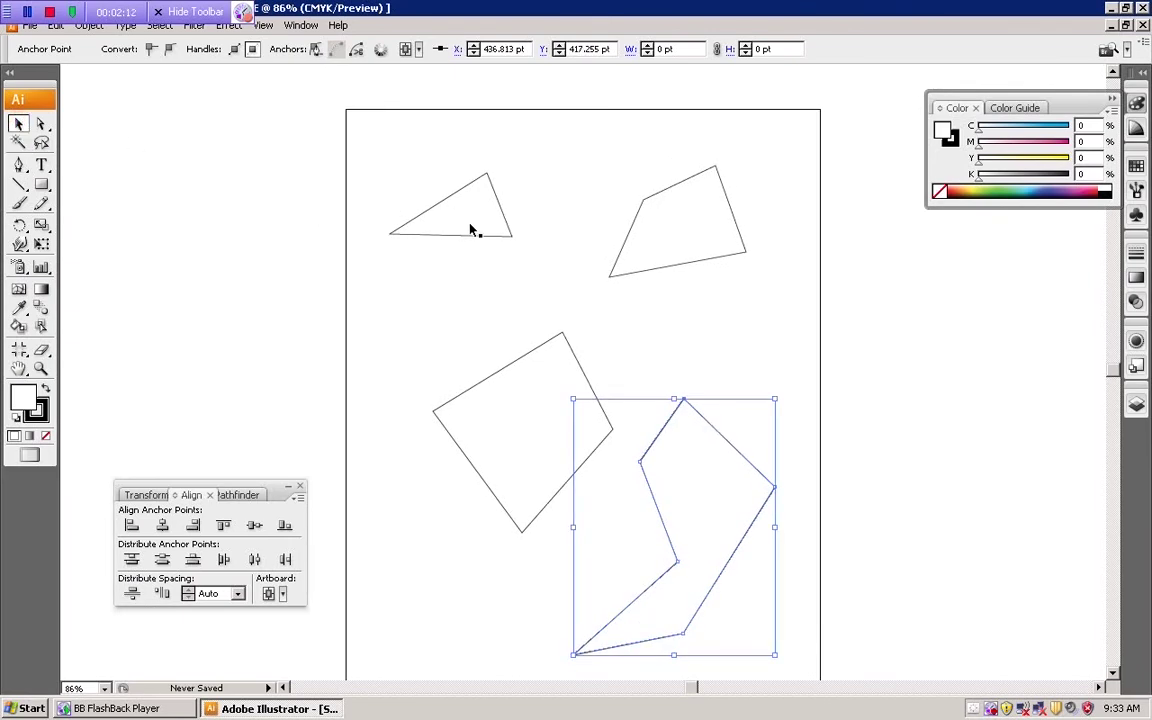
left_click_drag(707, 411, 762, 405)
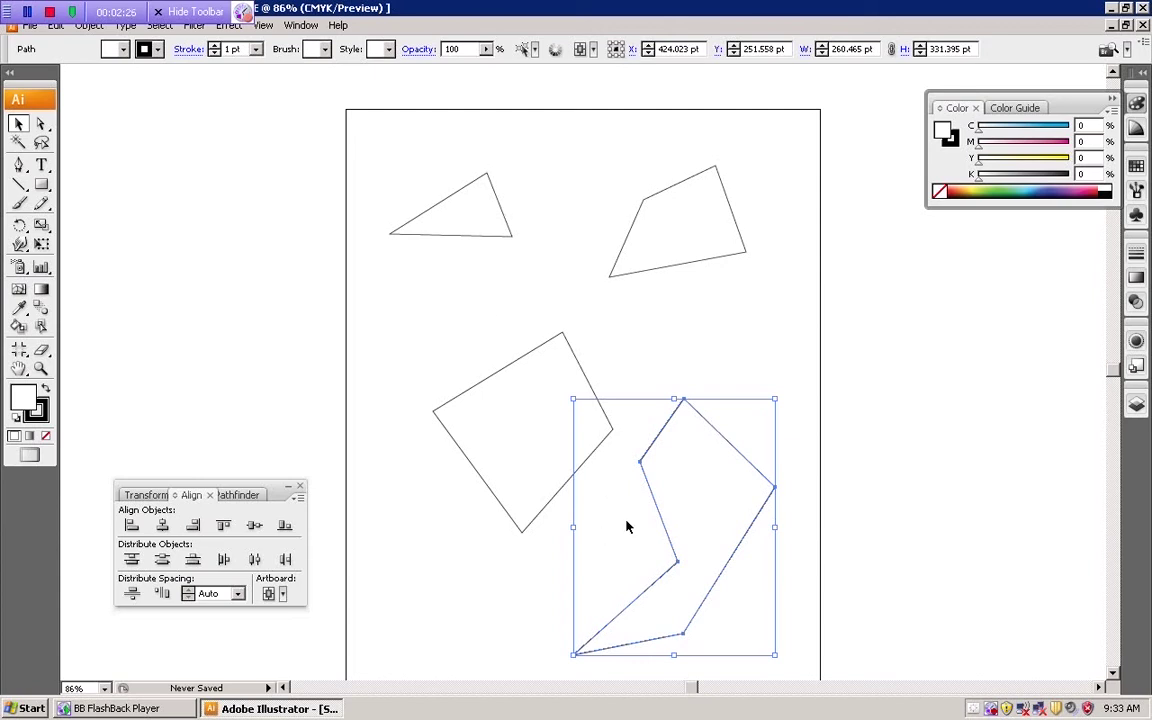
mouse_move(627, 527)
left_mouse_down()
mouse_move(661, 452)
mouse_move(656, 470)
left_mouse_up()
left_click_drag(673, 400, 674, 360)
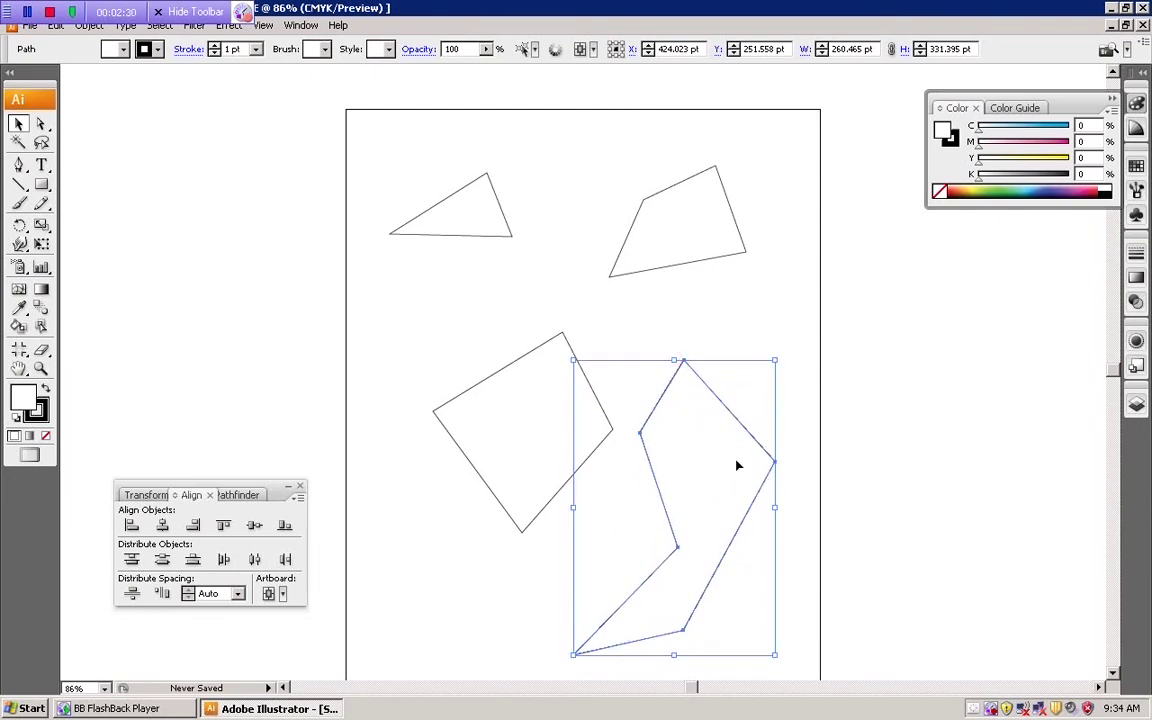
left_click_drag(773, 507, 797, 507)
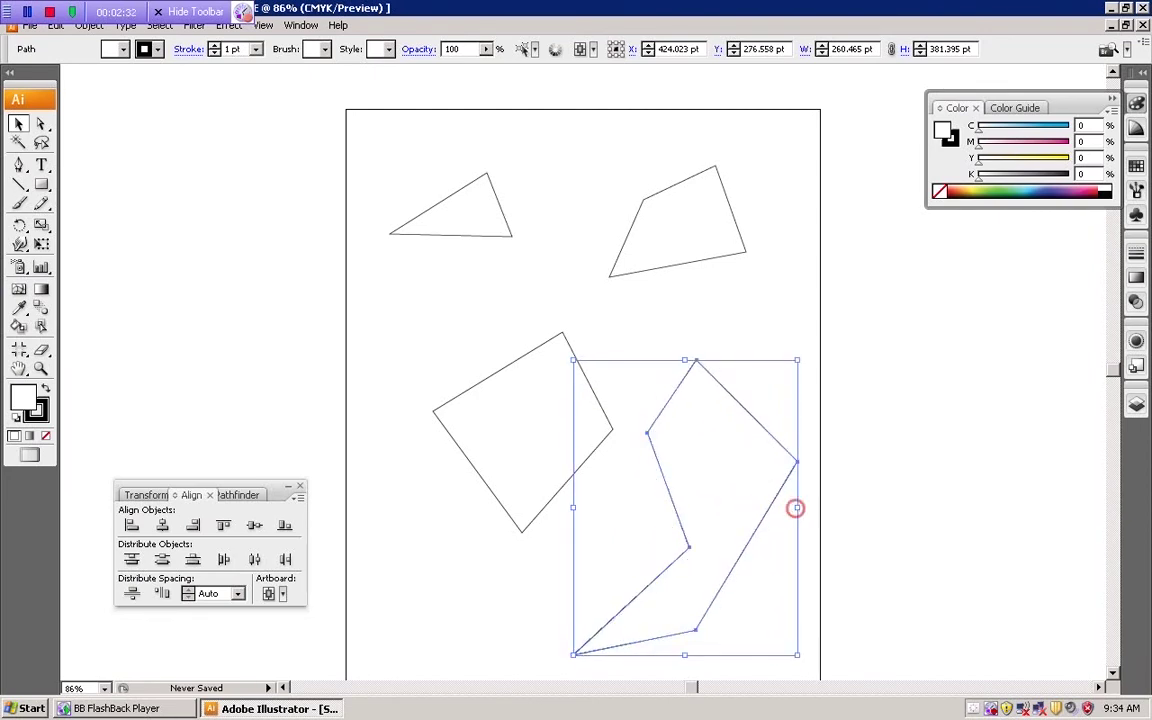
Select the triangle, the upper-right four-sided shape and the middle four-sided shape one after another.
left_click(17, 123)
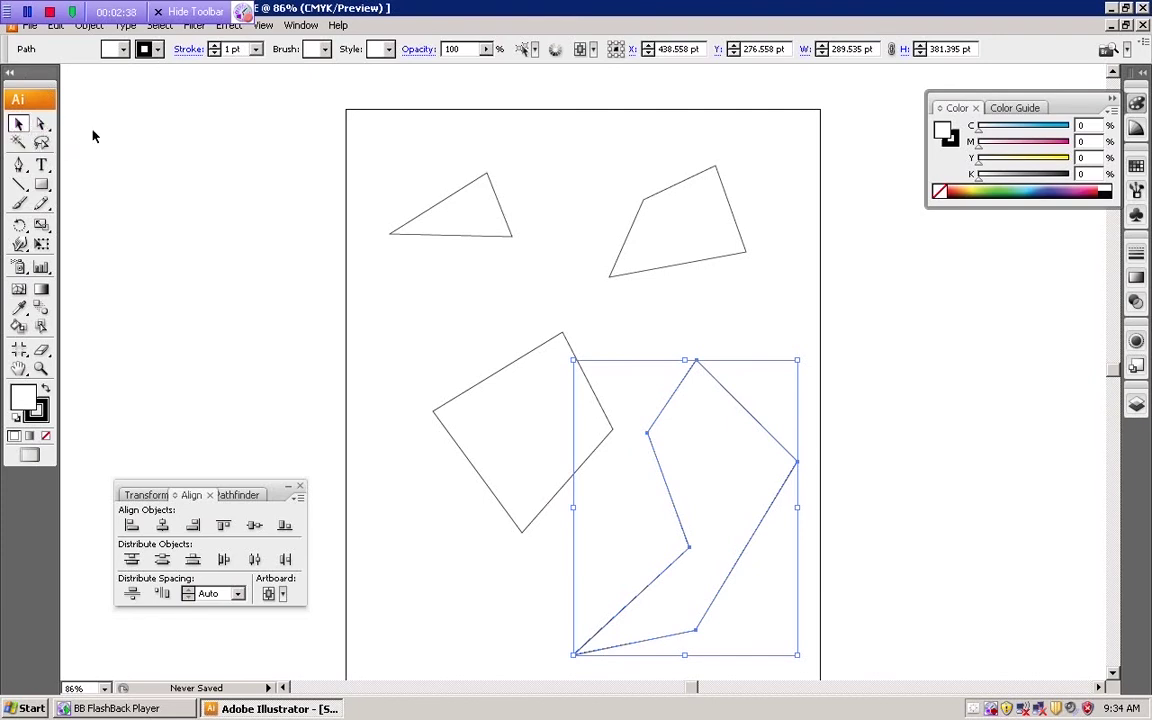
left_click(499, 215)
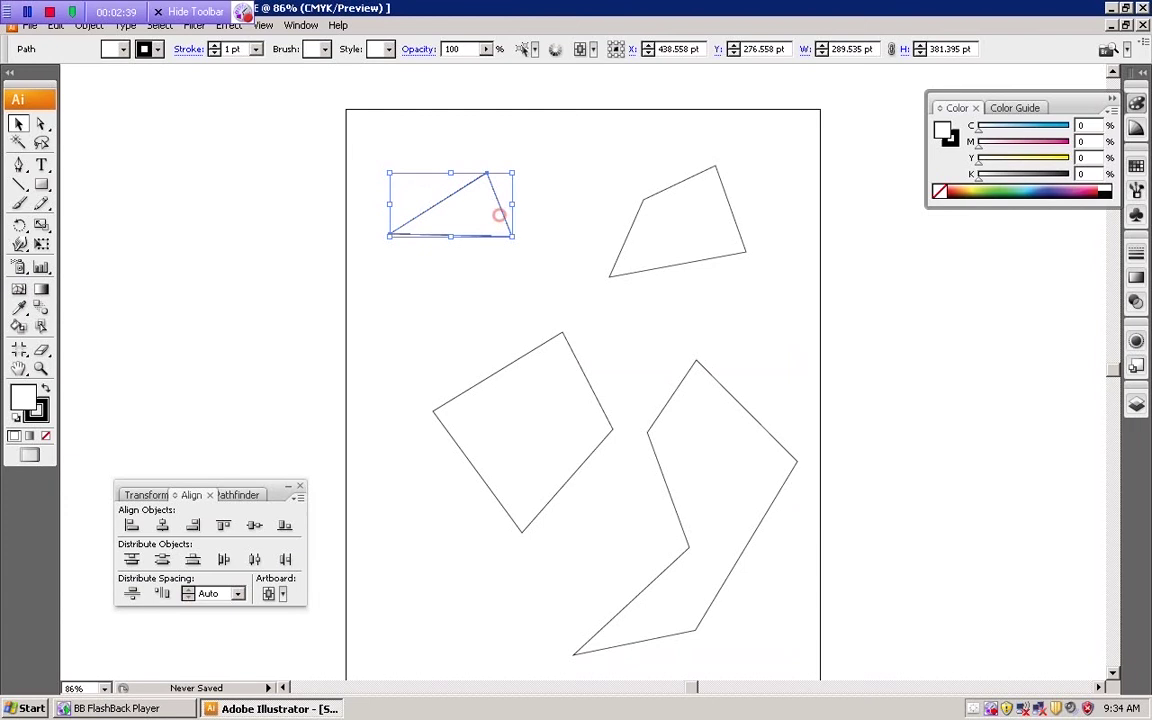
left_click(698, 229)
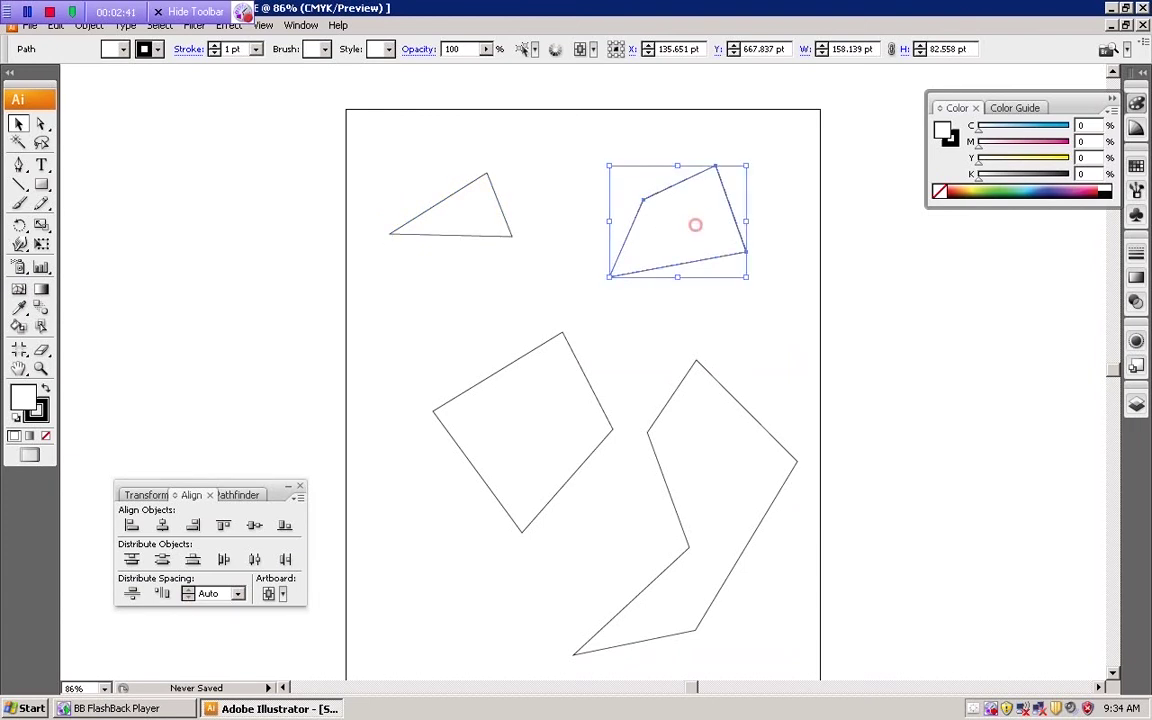
left_click(544, 467)
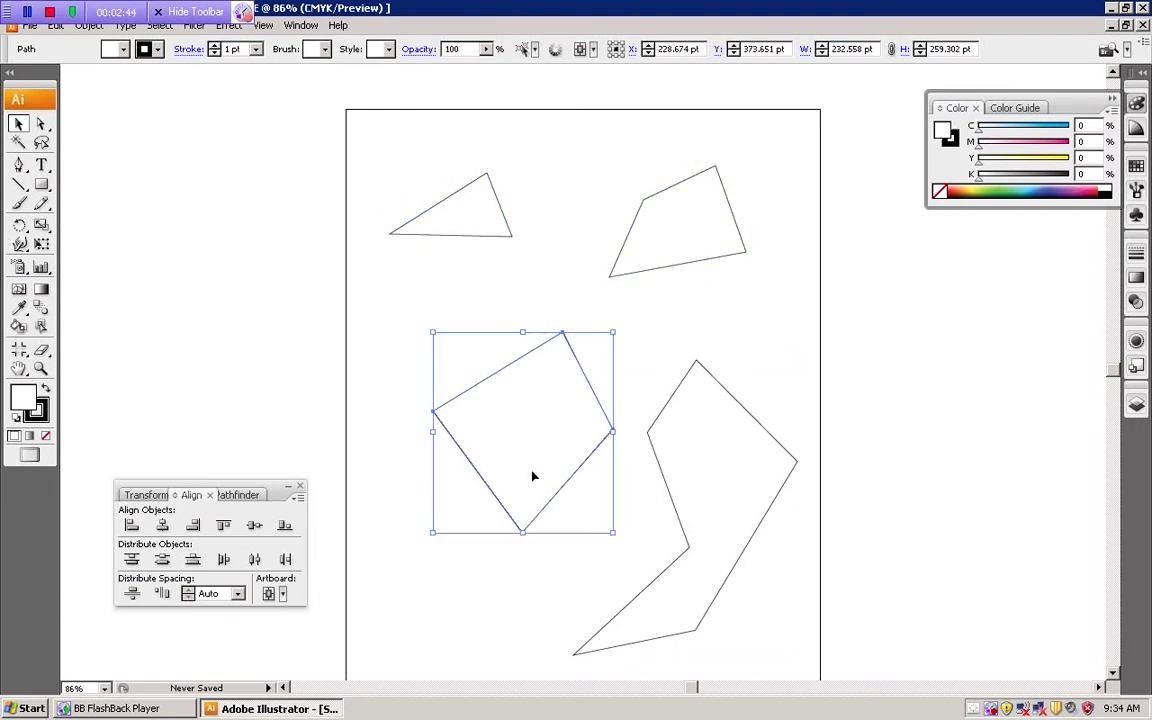
Fill the six-sided shape with blue and the middle four-sided shape with red.
left_click(689, 447)
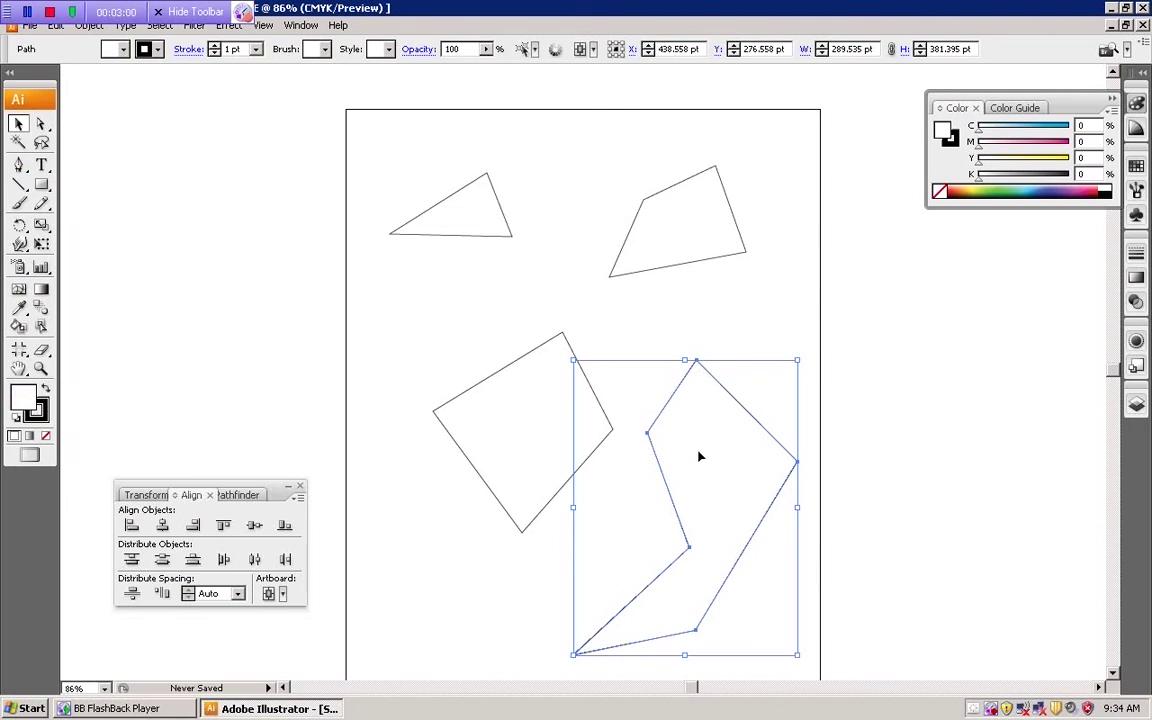
left_click(1052, 181)
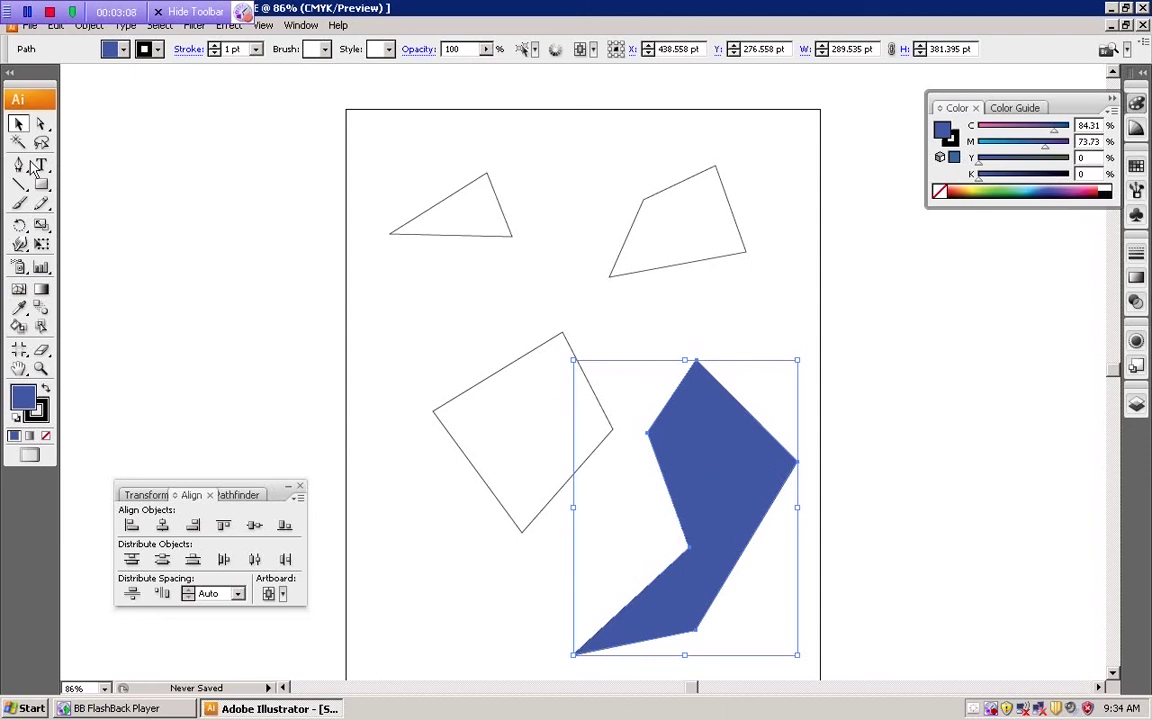
left_click(477, 400)
key("shift+Tab")
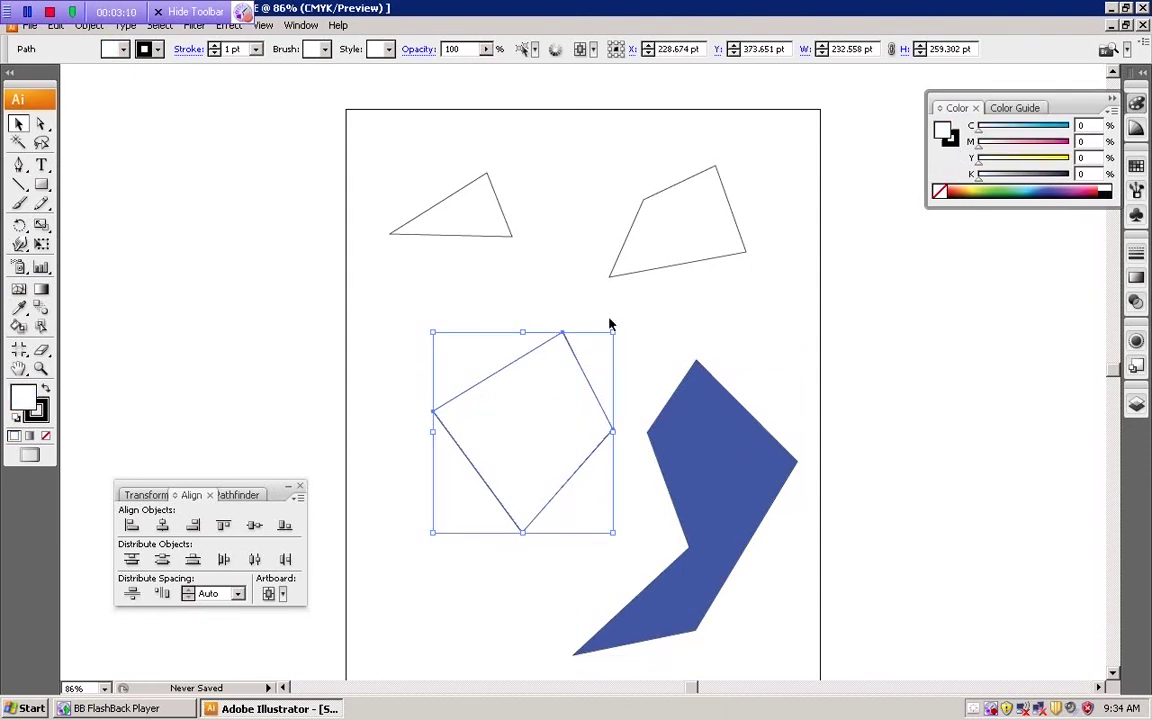
left_click(959, 186)
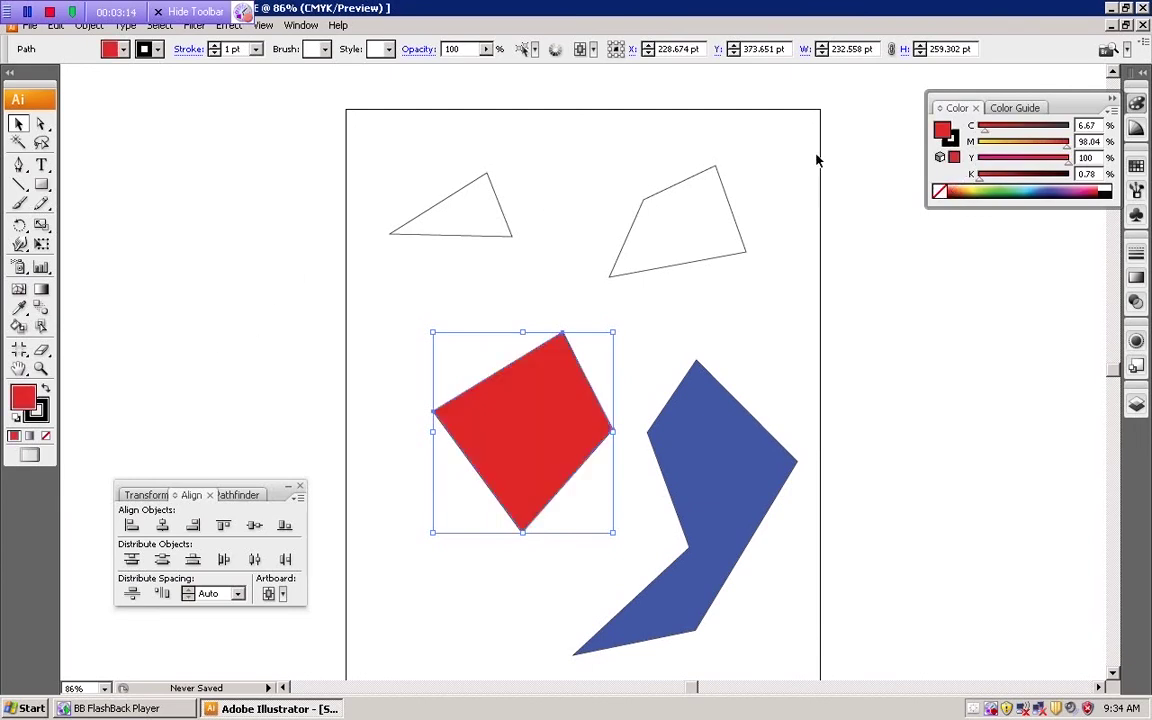
Fill the upper-right four-sided shape with pale yellow and the triangle with crimson.
left_click(731, 214)
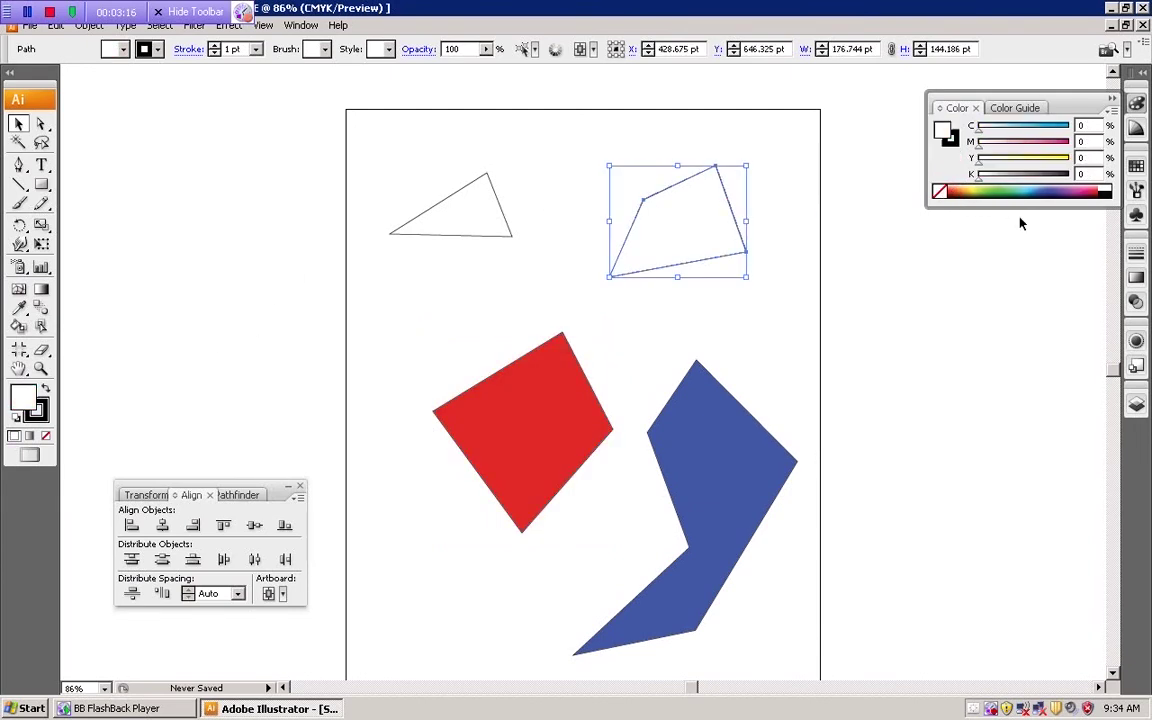
left_click(980, 186)
scroll(612, 224, "up", 1)
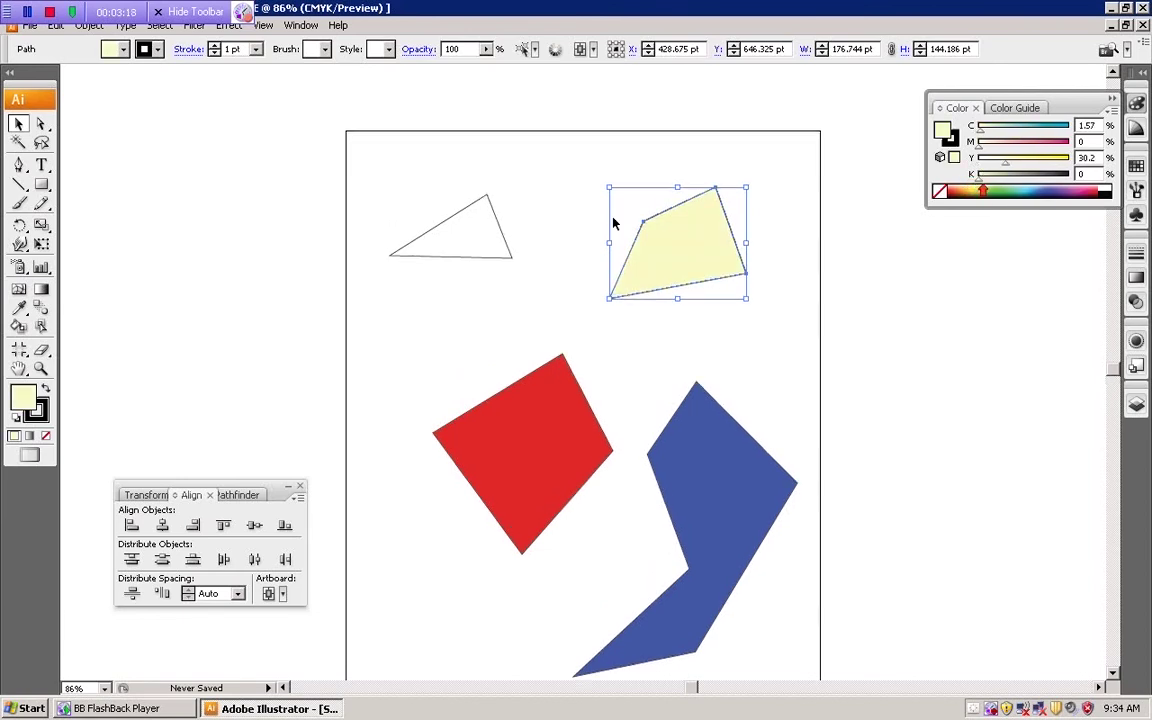
left_click(475, 238)
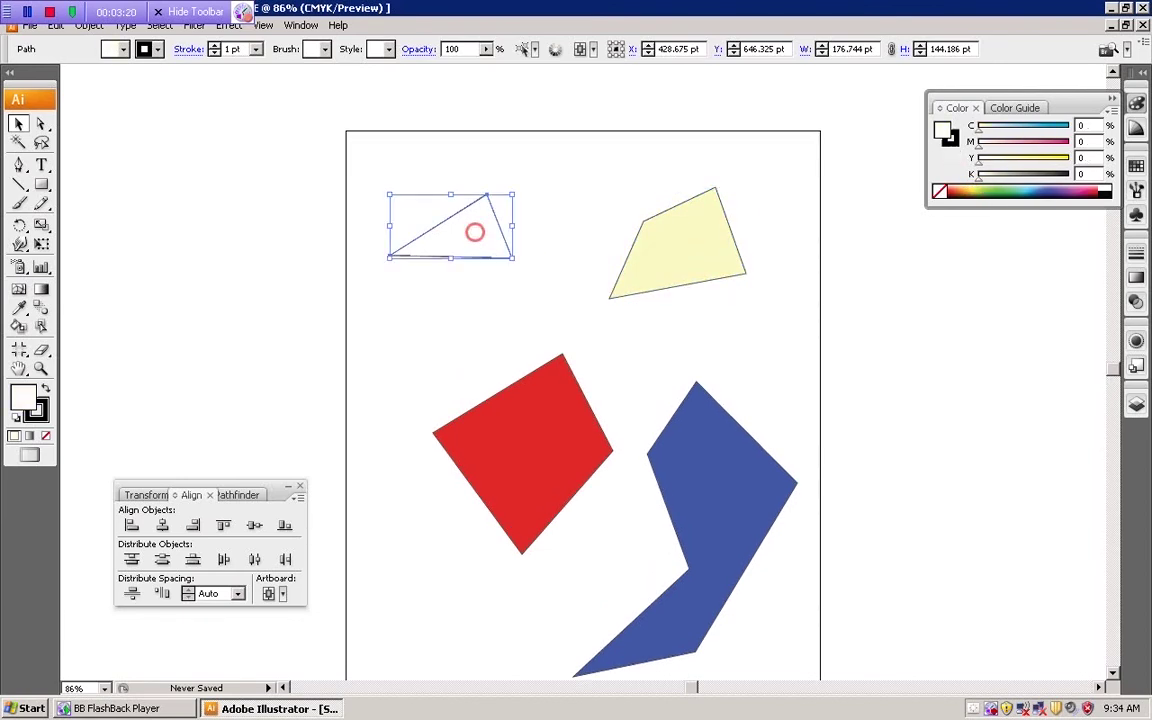
left_click(1090, 191)
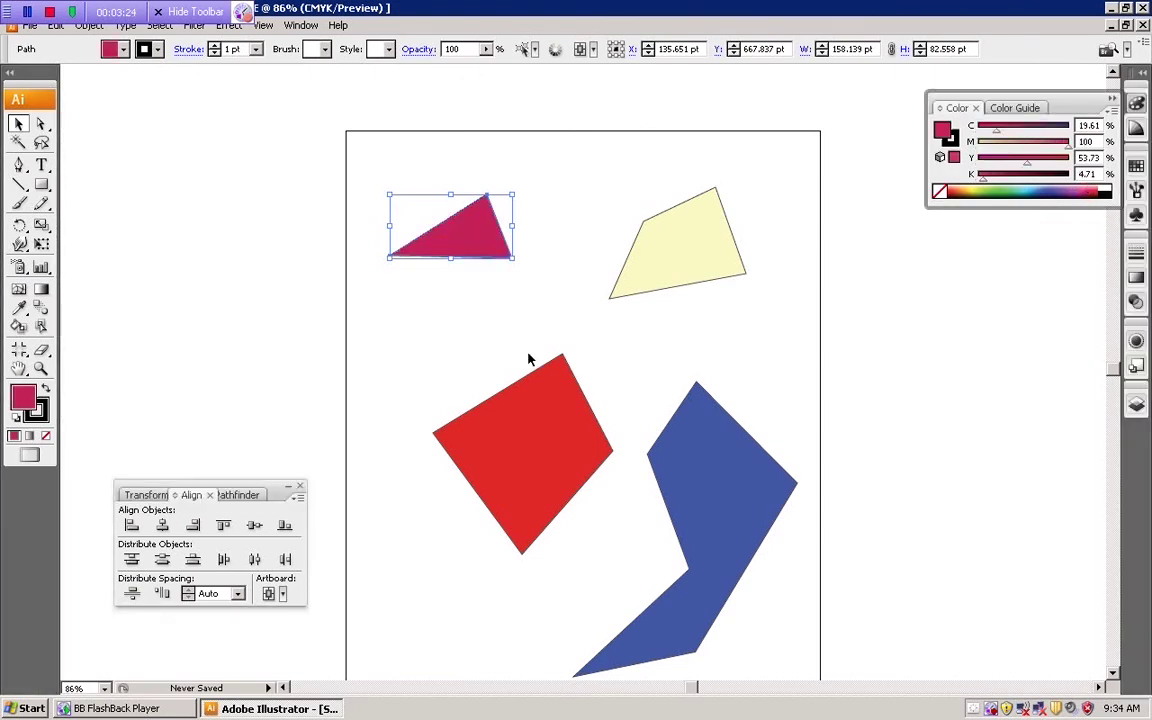
Clear the triangle's fill and give it a bright yellow fill instead.
left_click(47, 438)
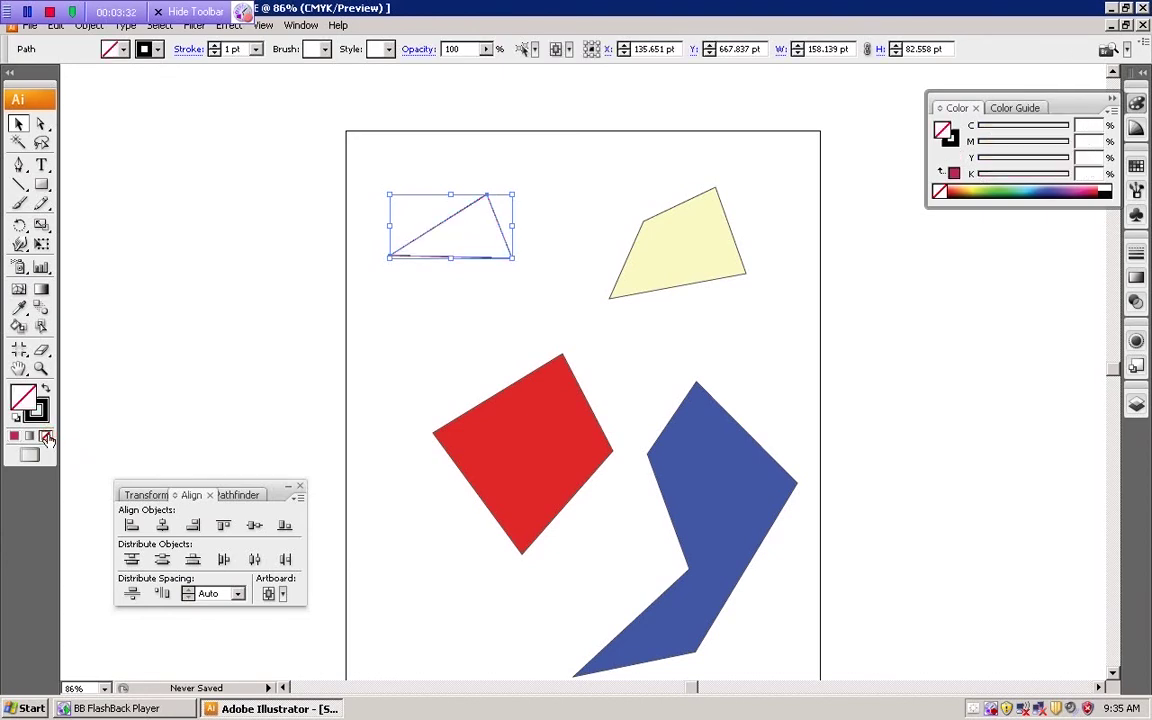
left_click(42, 416)
left_click(978, 186)
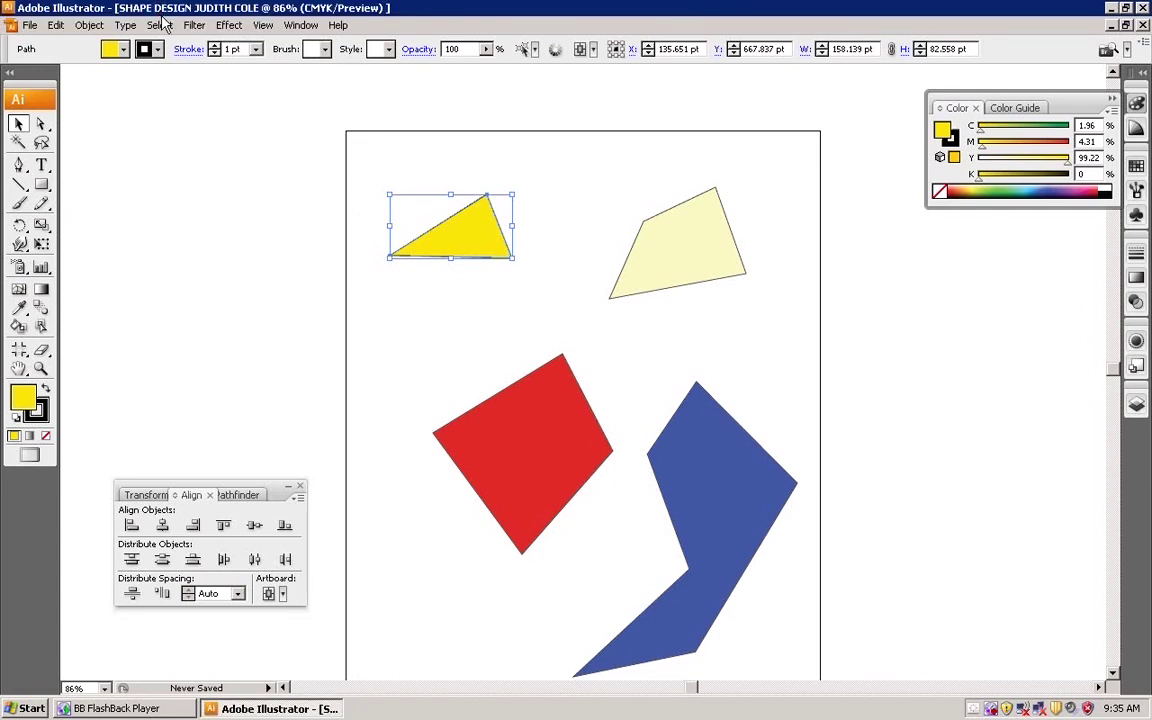
Start a 3D Extrude & Bevel effect on the yellow triangle with the X-axis rotation at -10° and preview enabled.
left_click(228, 28)
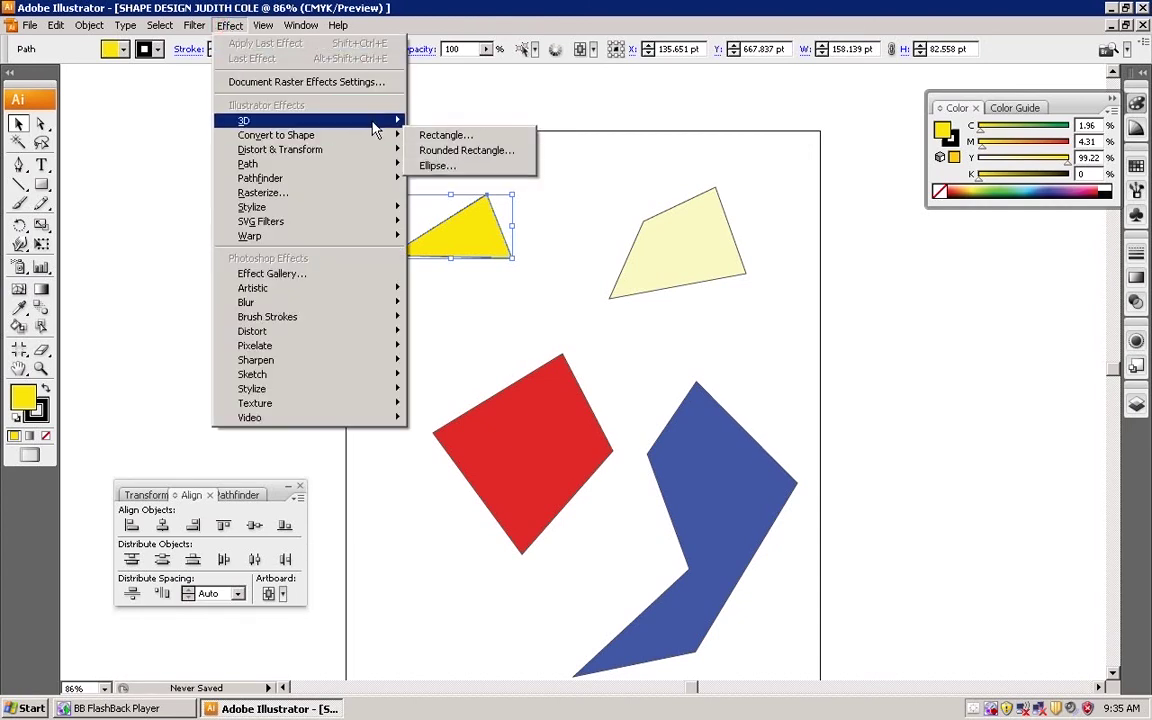
mouse_move(404, 124)
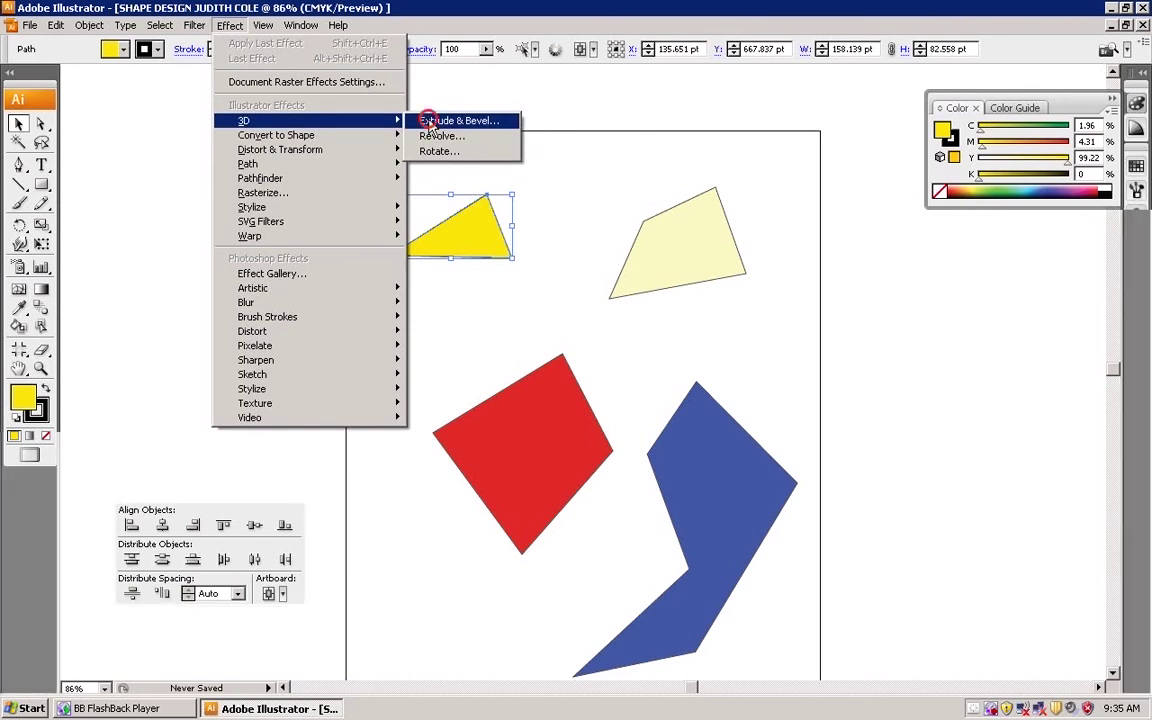
left_click(430, 122)
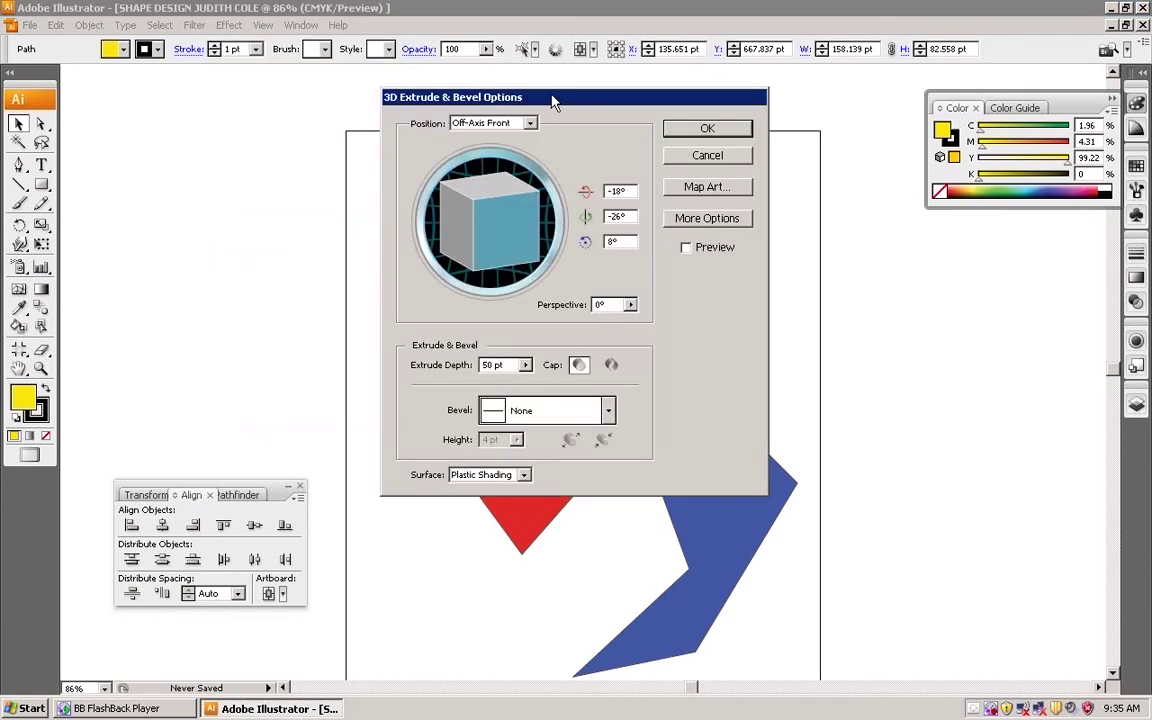
left_click_drag(555, 100, 822, 262)
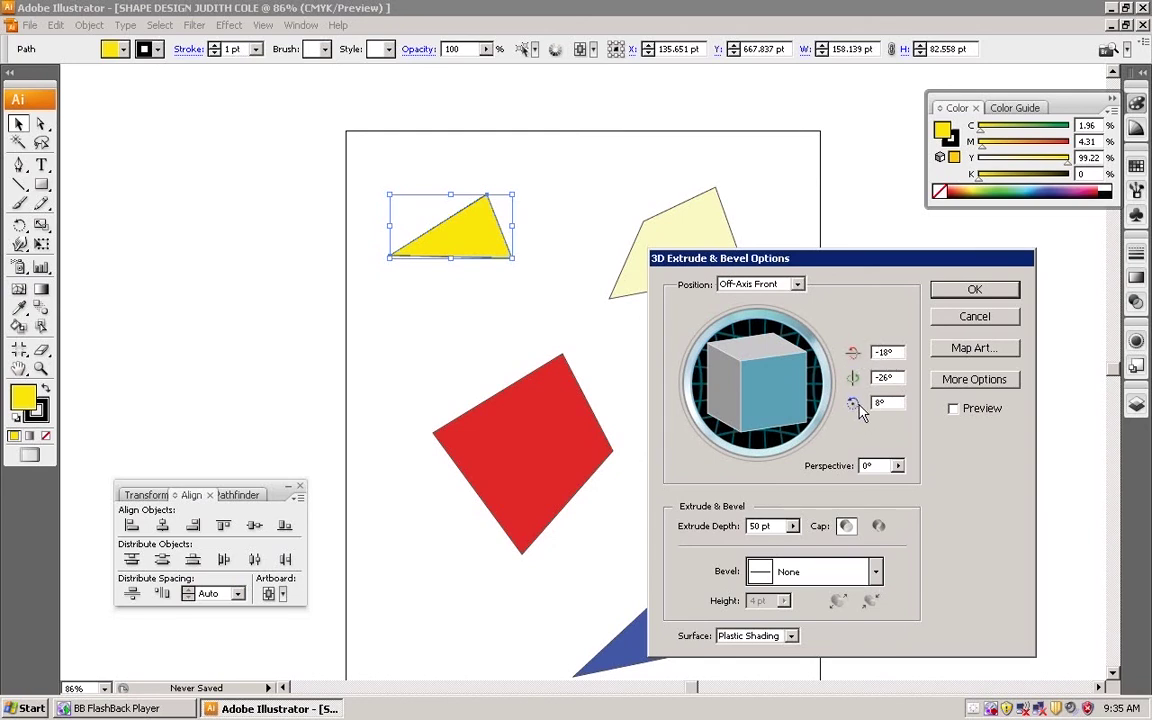
double_click(880, 352)
type("1")
left_click(953, 409)
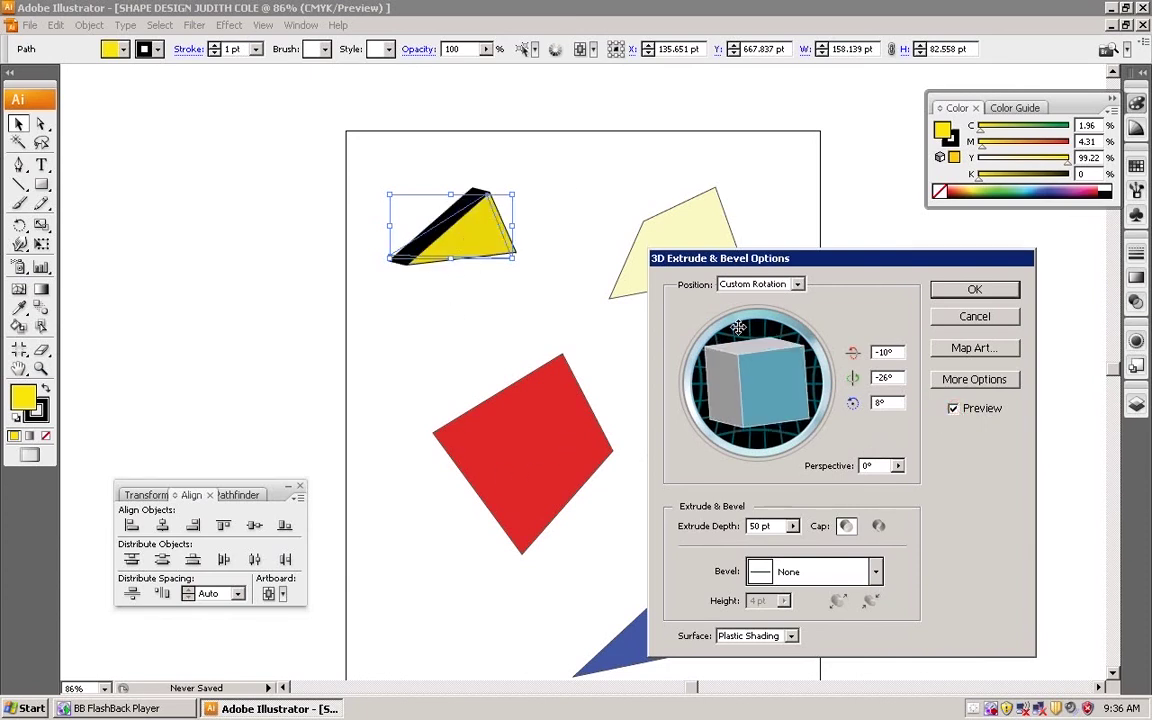
Try the Isometric Left, Off-Axis Bottom, Bottom, Left and Front position presets on the triangle's extrusion.
left_click(798, 285)
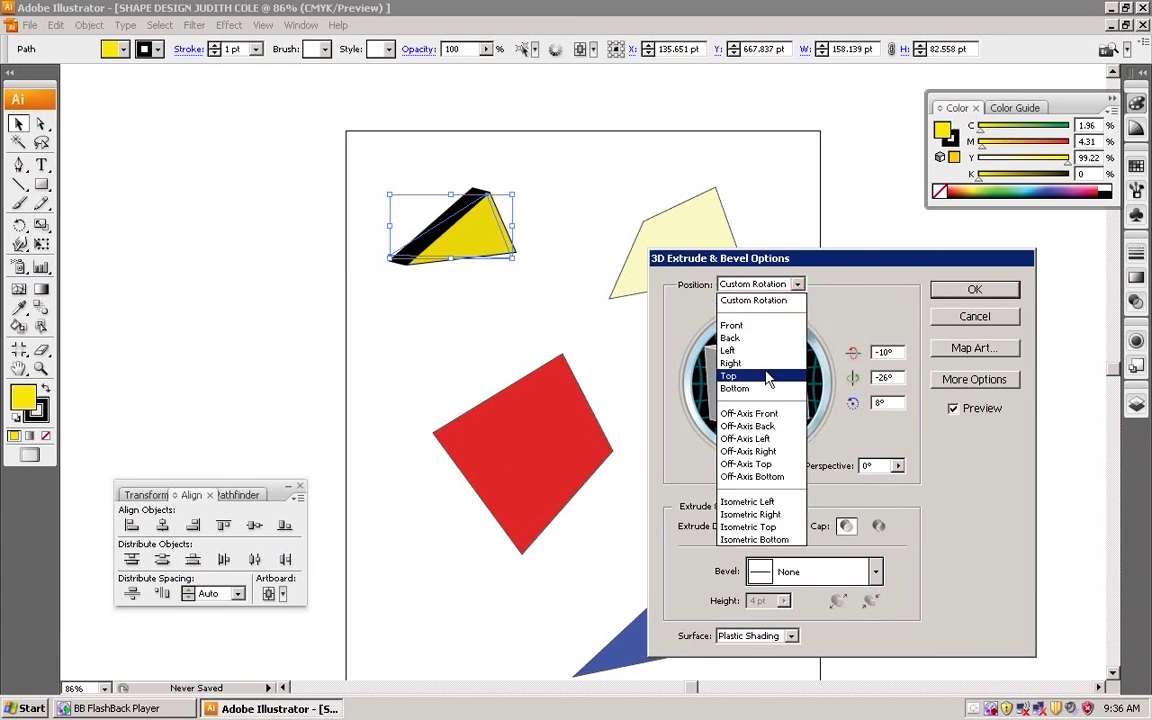
left_click(757, 503)
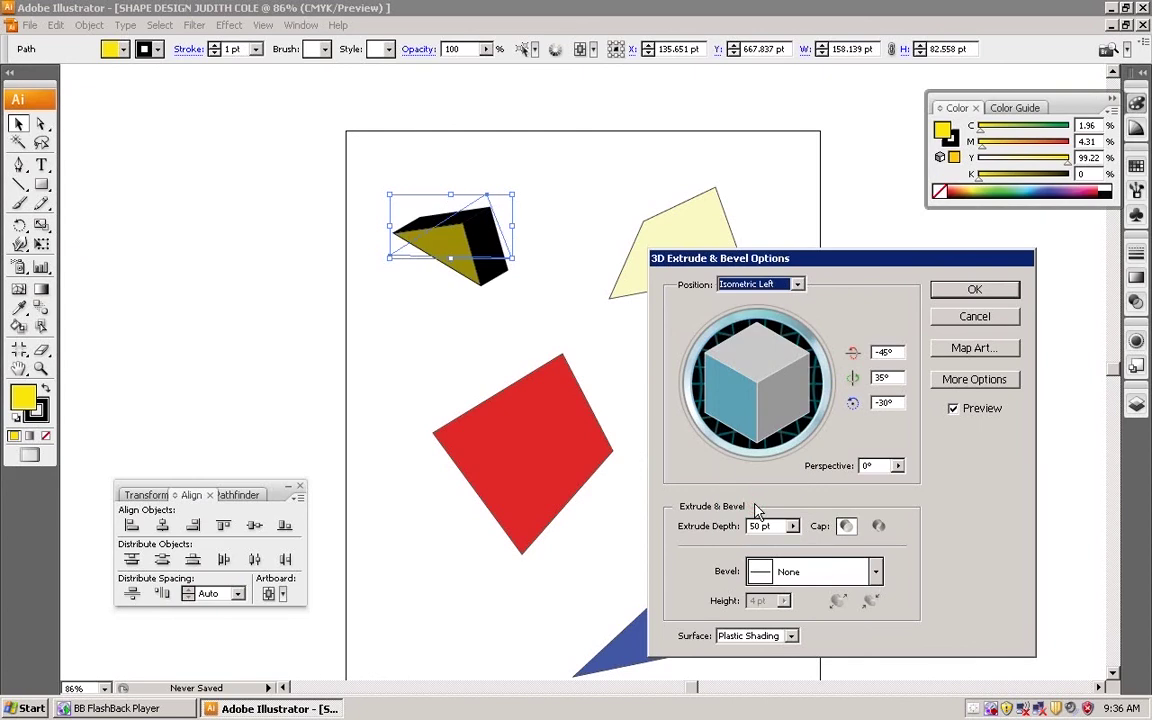
left_click(799, 285)
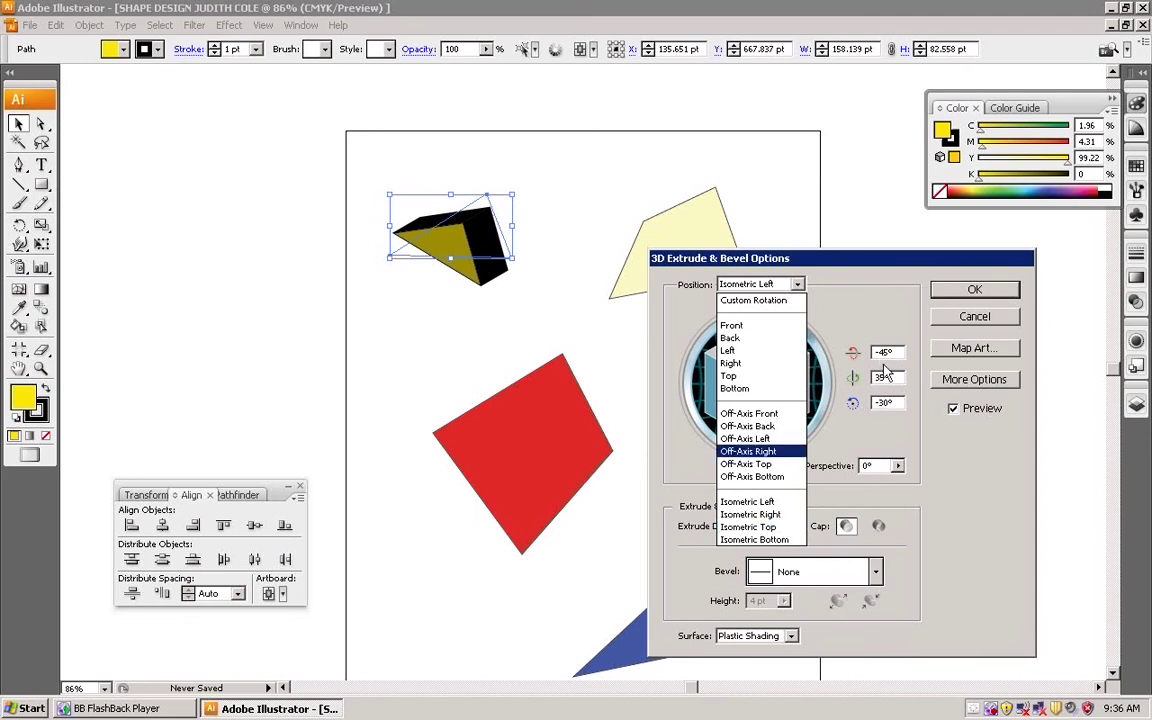
left_click(748, 477)
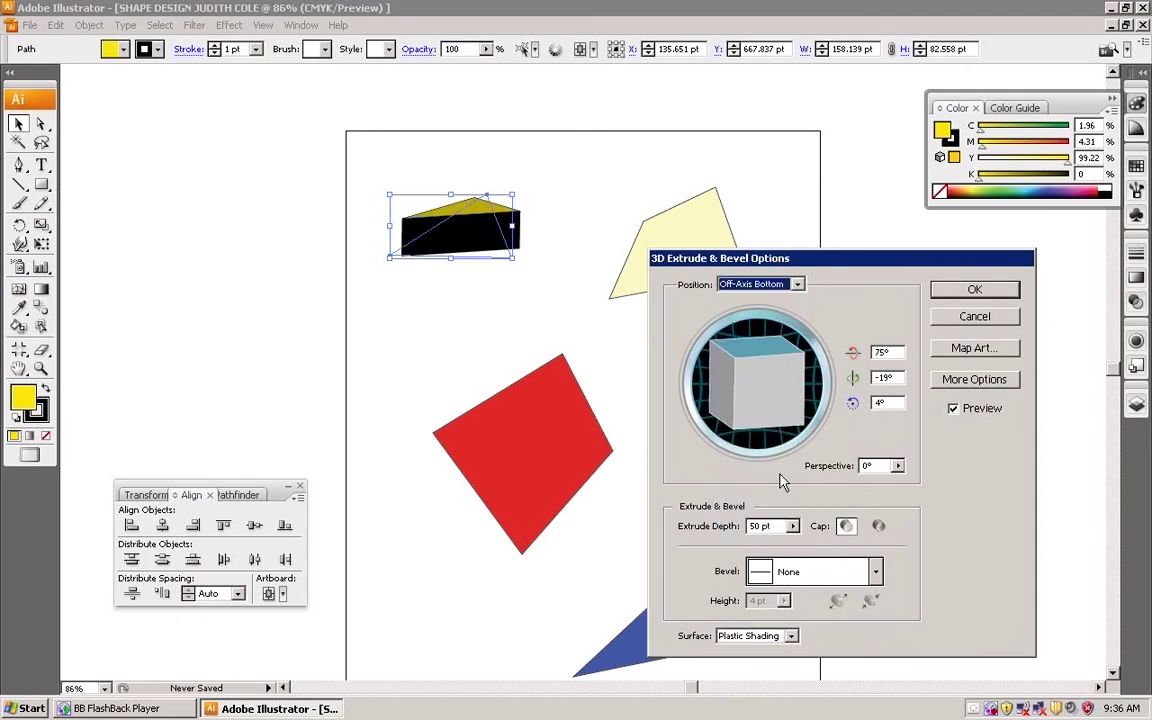
left_click(798, 285)
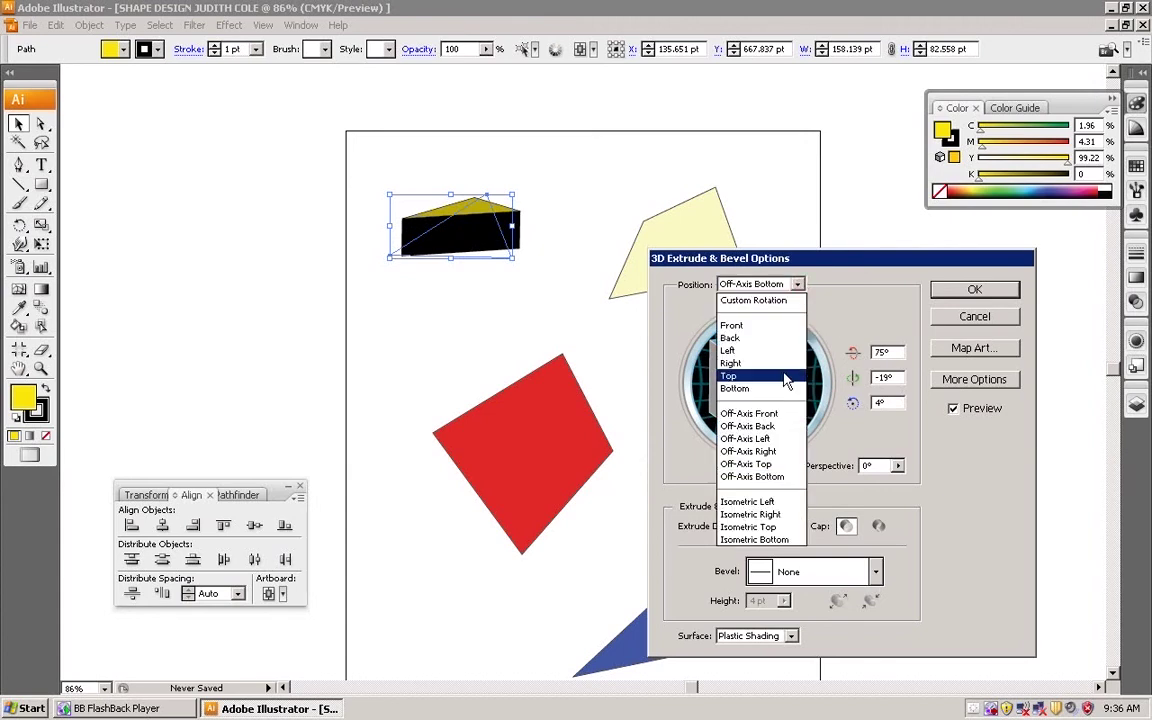
left_click(783, 389)
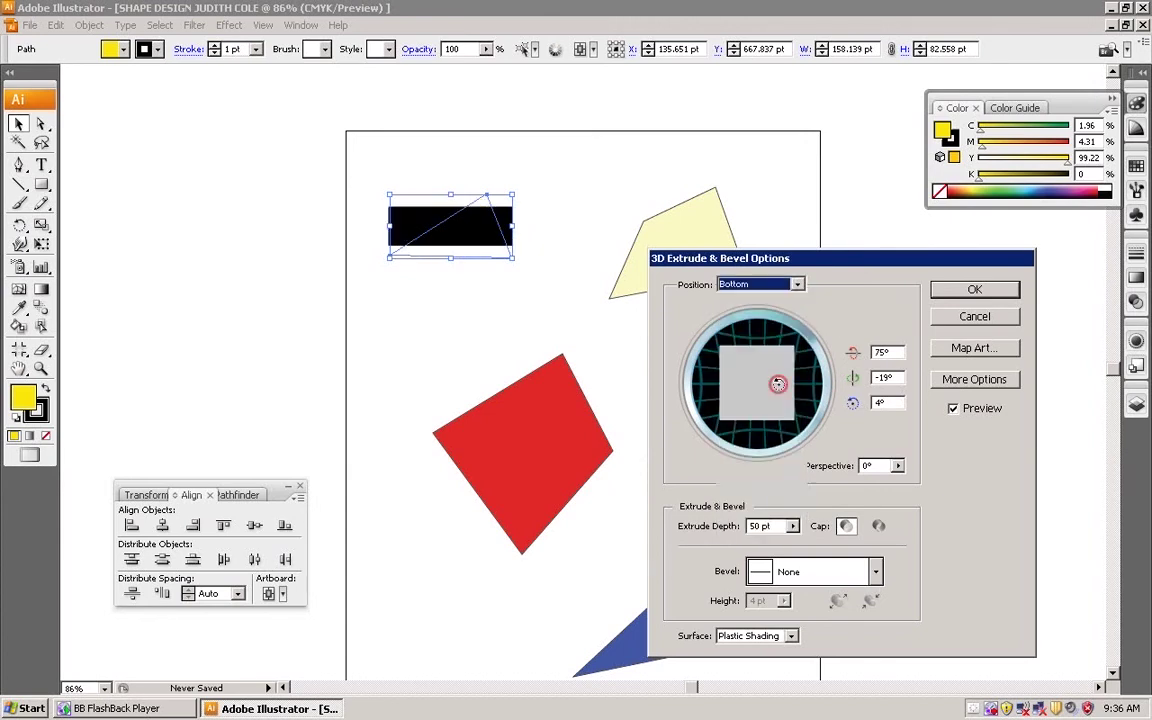
left_click(798, 285)
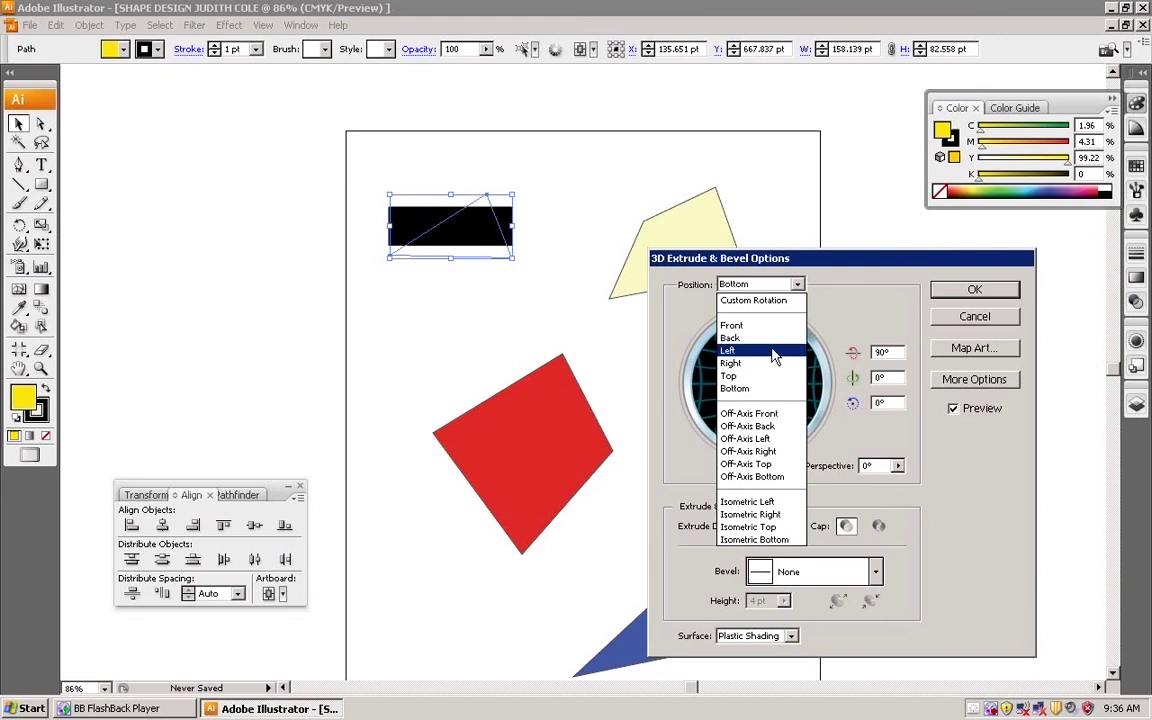
left_click(772, 352)
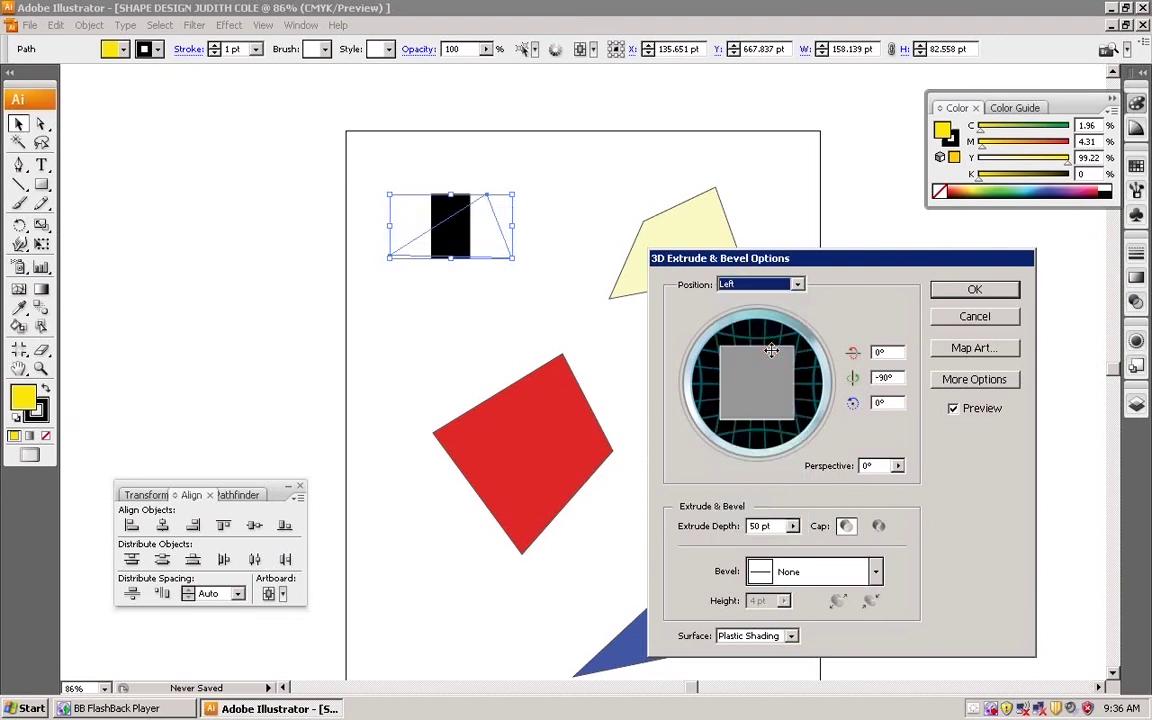
left_click(799, 285)
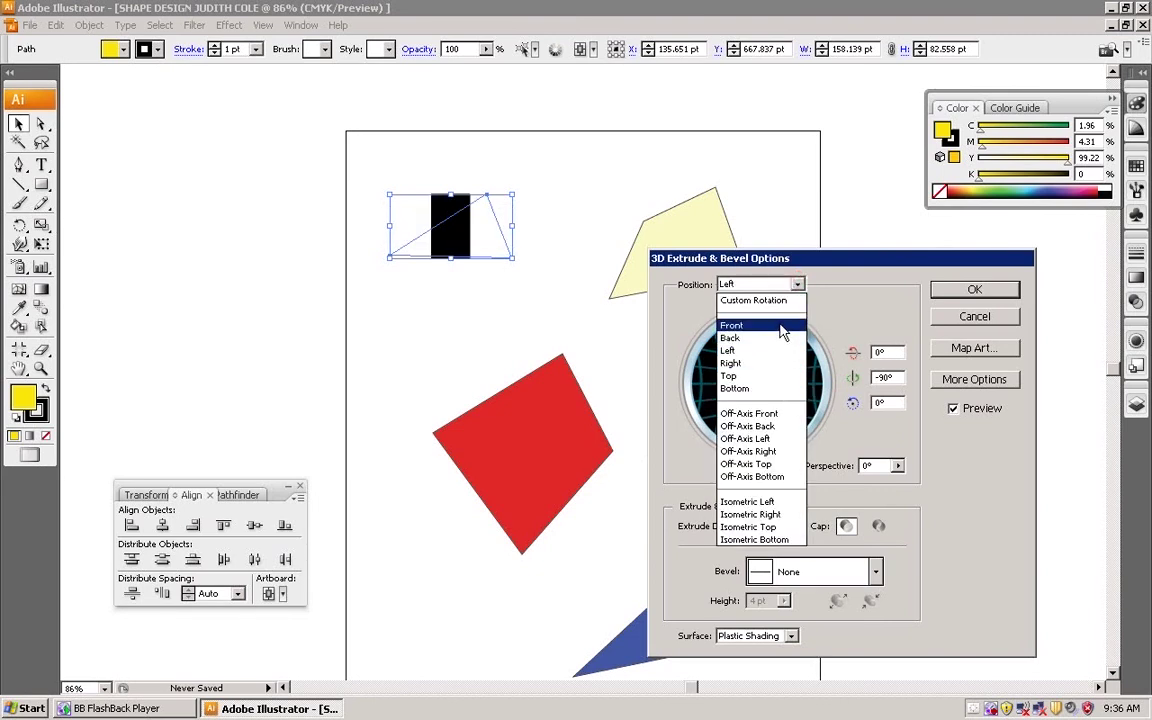
left_click(783, 327)
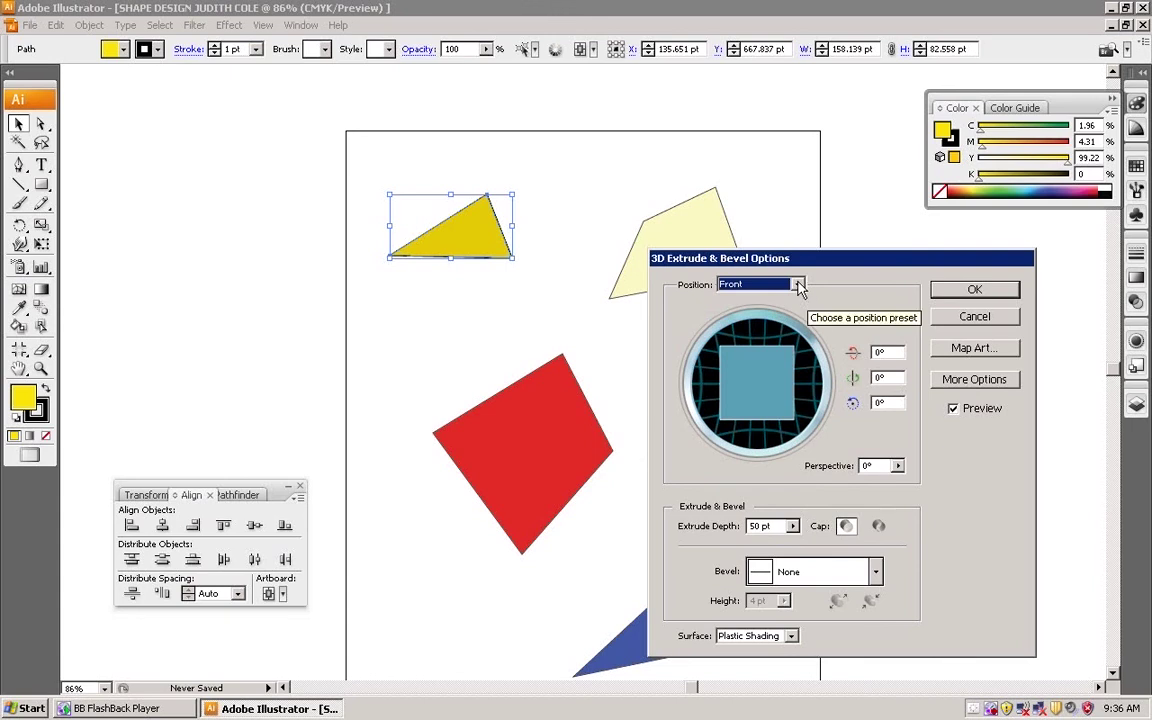
Try the Isometric Left and Off-Axis Bottom presets on the triangle's extrusion and settle on the Isometric Bottom position.
left_click(798, 285)
left_click(795, 502)
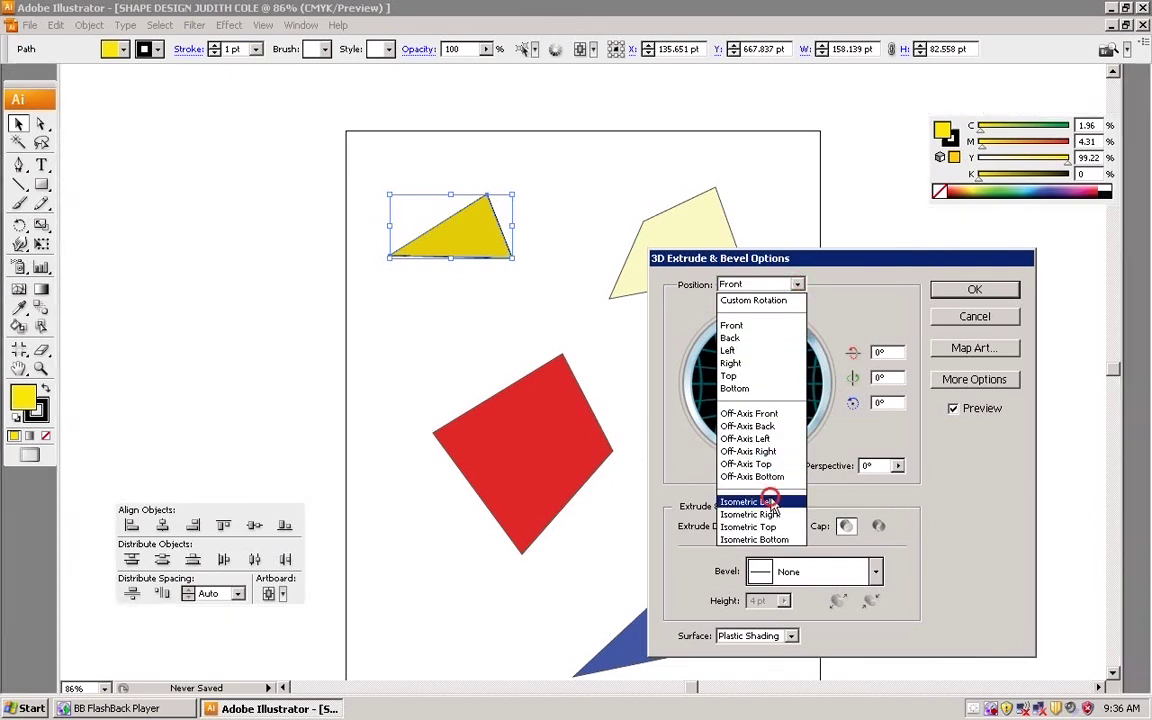
left_click(798, 285)
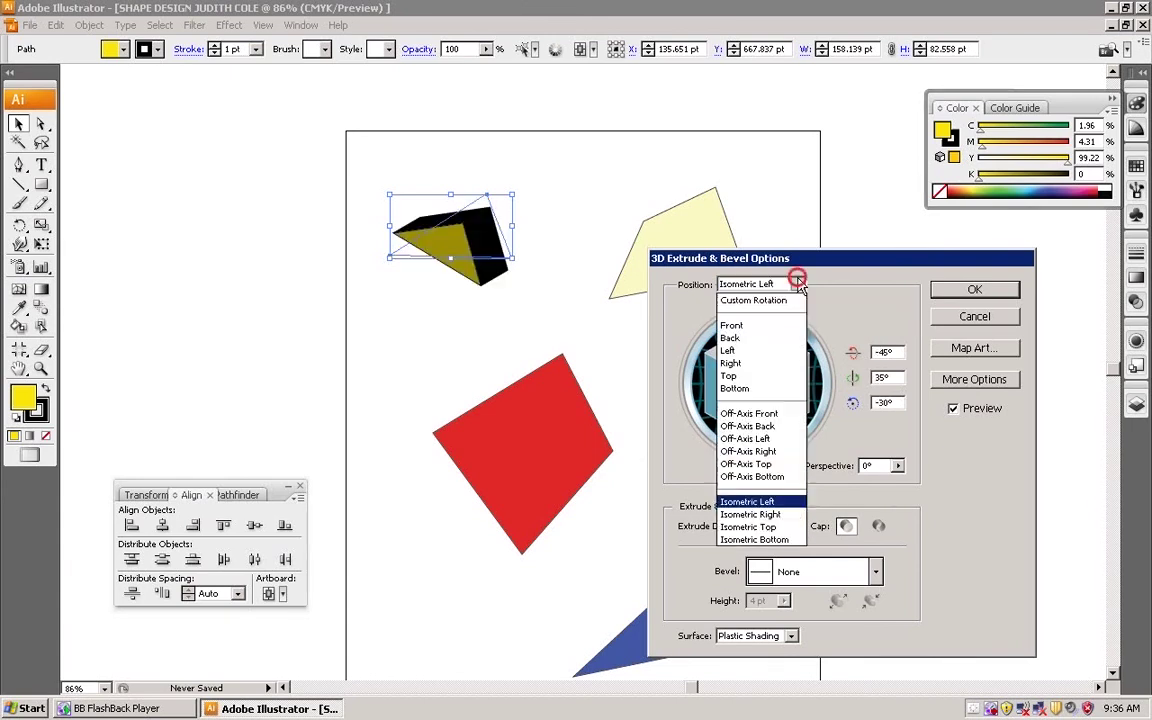
left_click(752, 477)
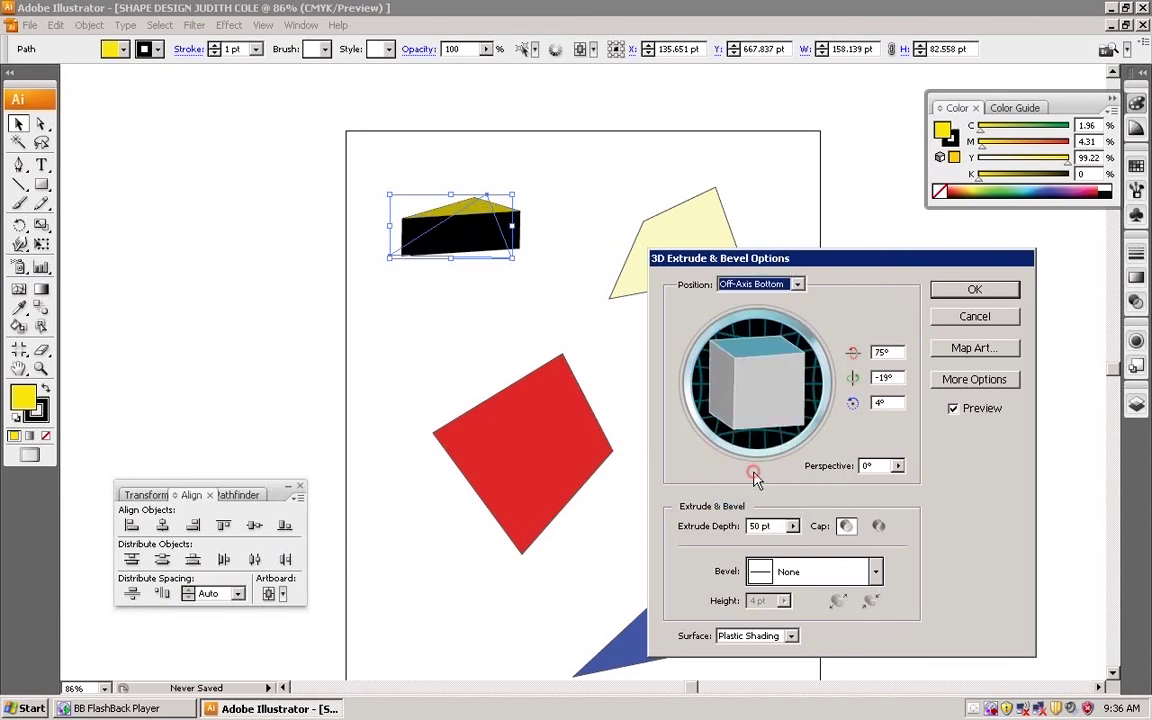
left_click(798, 285)
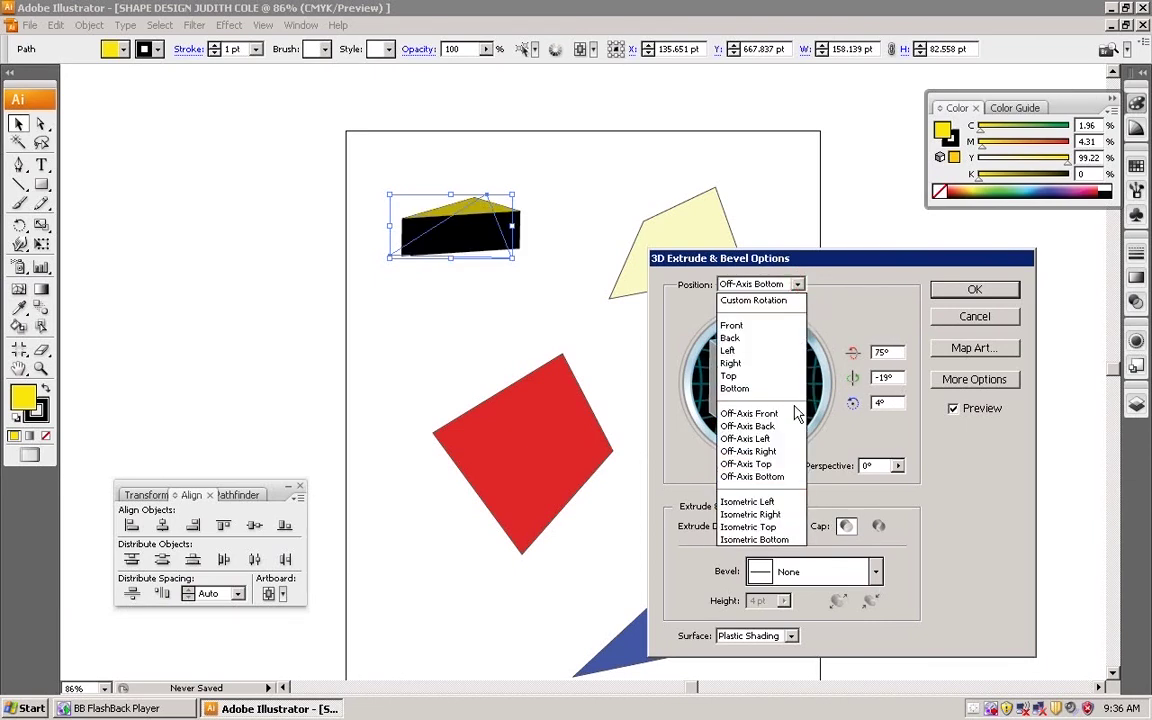
left_click(776, 541)
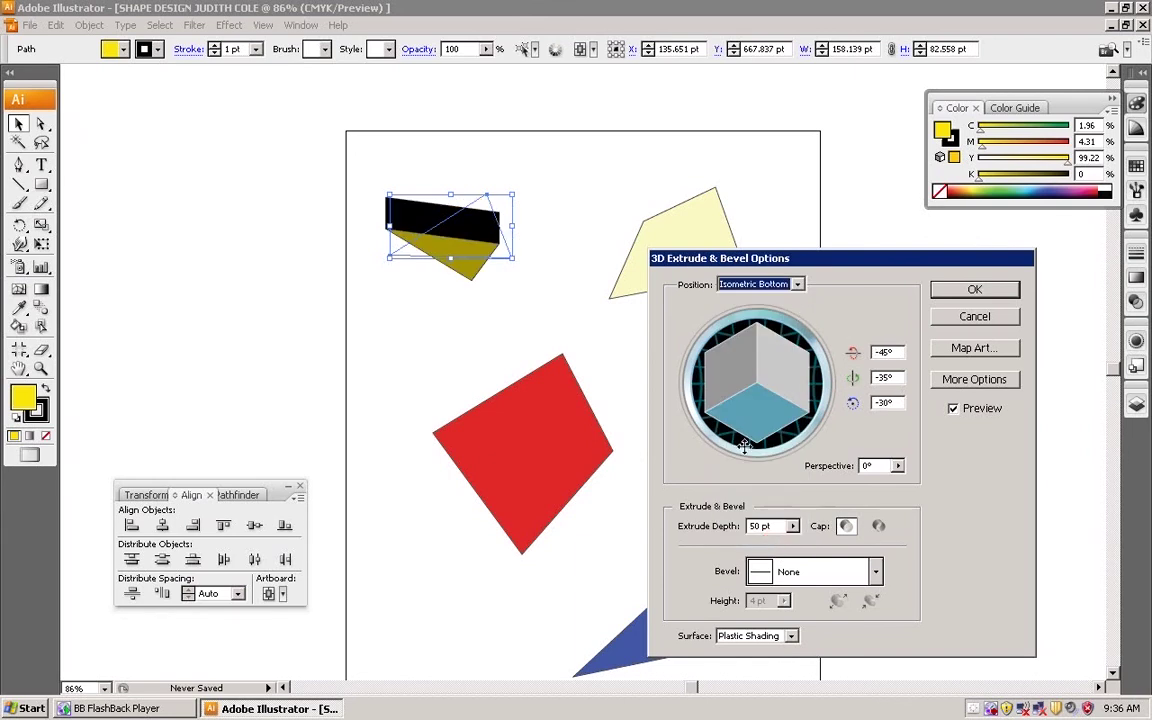
Try extrude depths of 1000 pt and 500 pt on the triangle and settle on 212 pt.
left_click(792, 526)
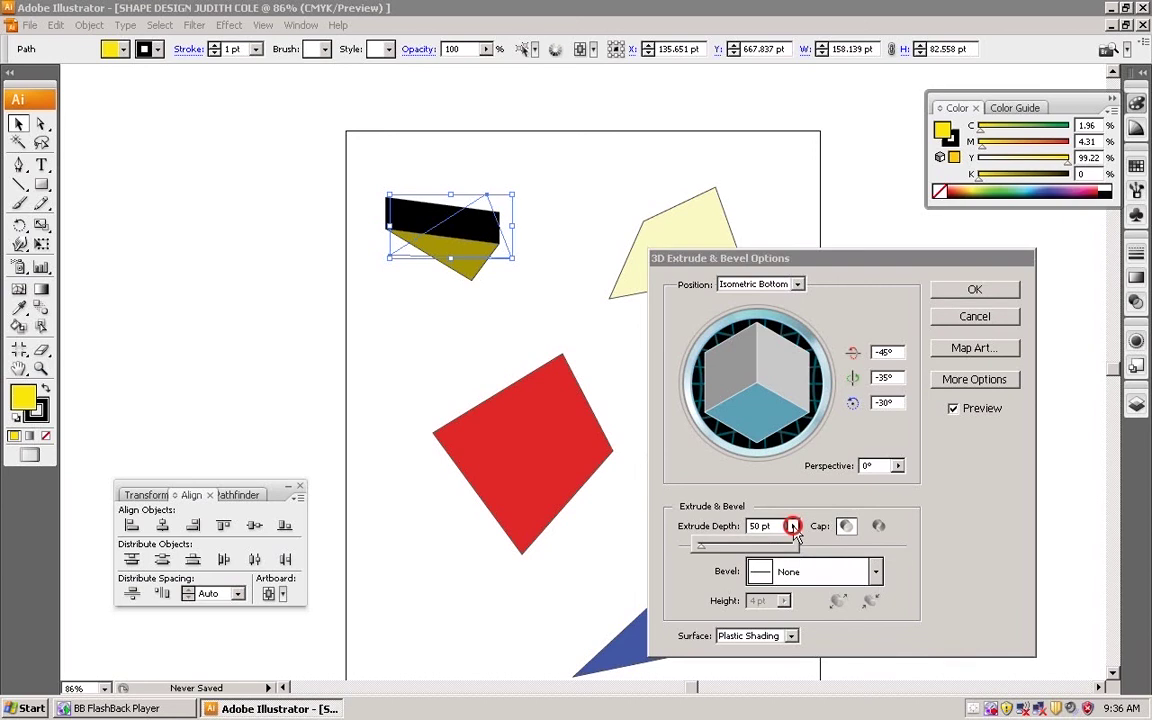
left_click(748, 546)
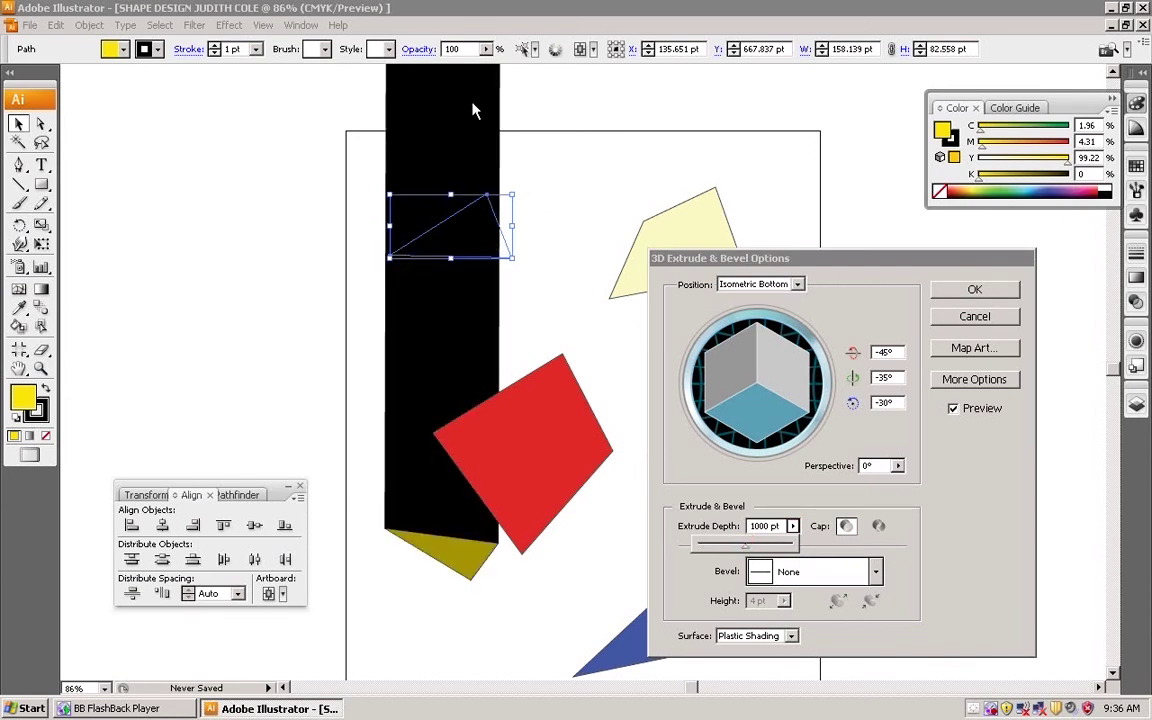
left_click(724, 547)
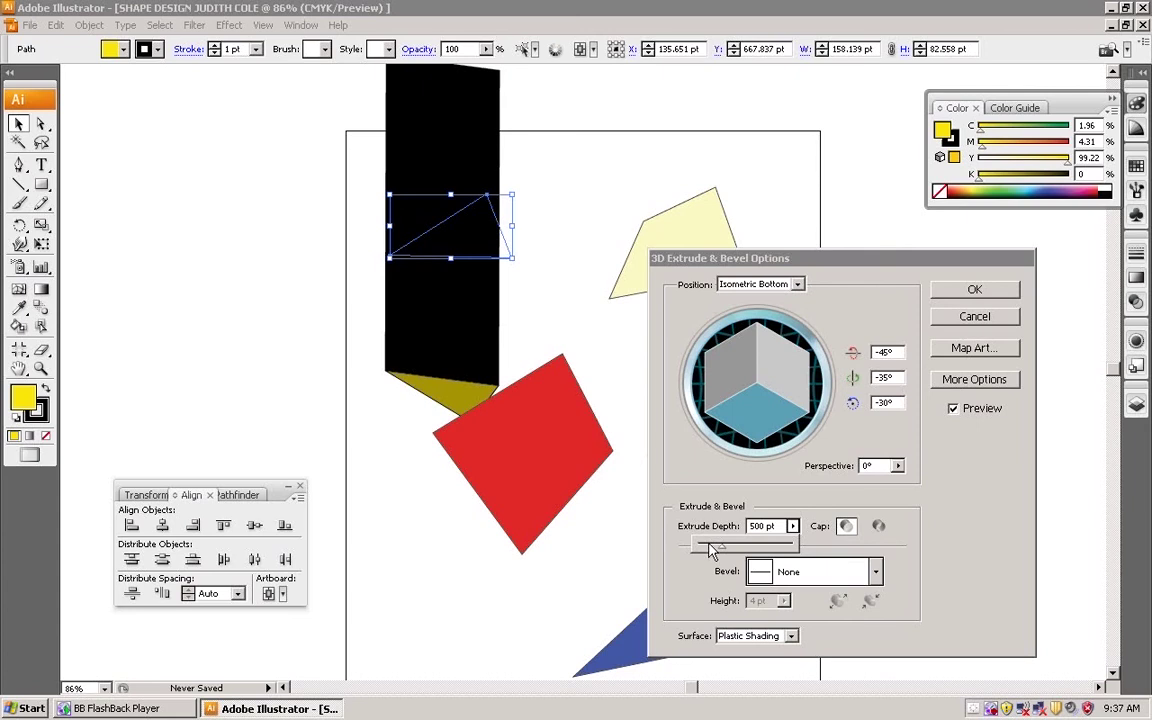
left_click_drag(710, 550, 701, 546)
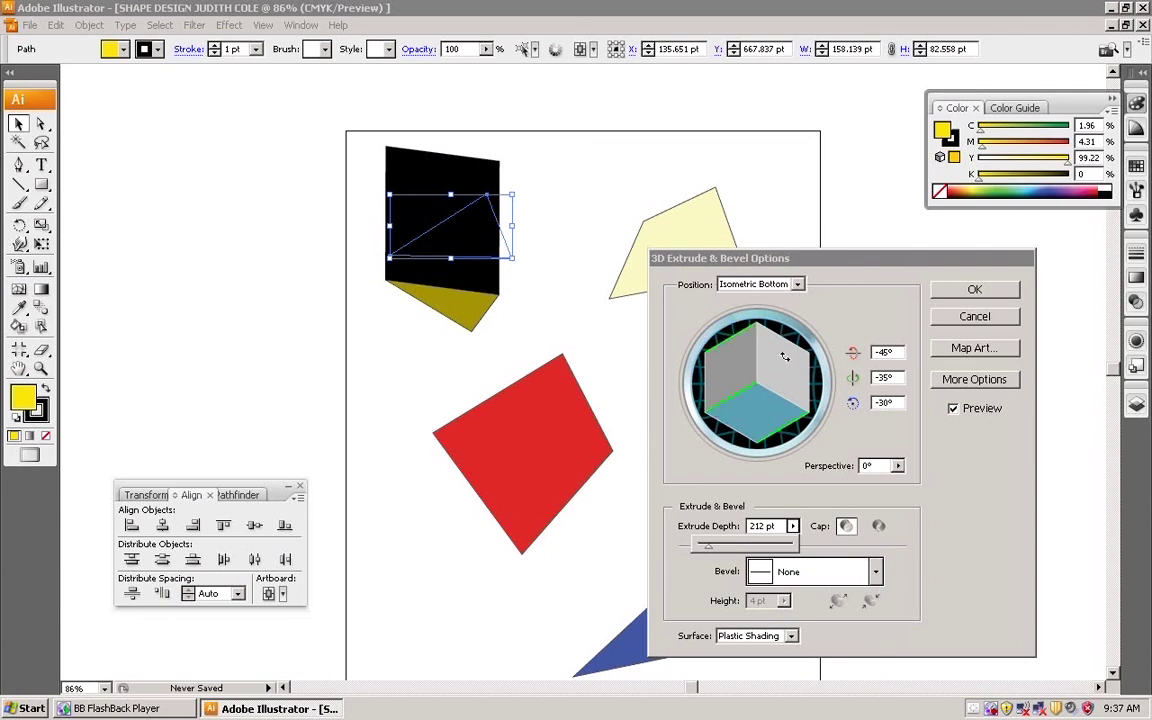
Apply the Complex 1 bevel to the triangle's extrusion and switch the bevel to Complex 2.
left_click(876, 575)
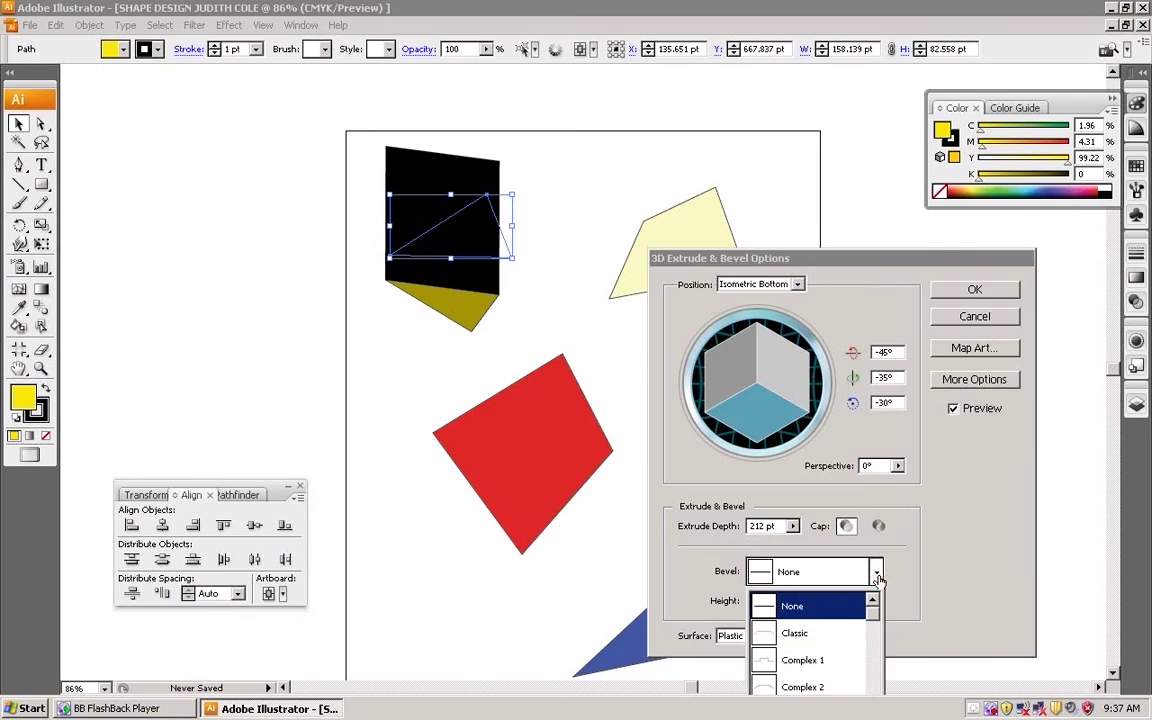
left_click(826, 665)
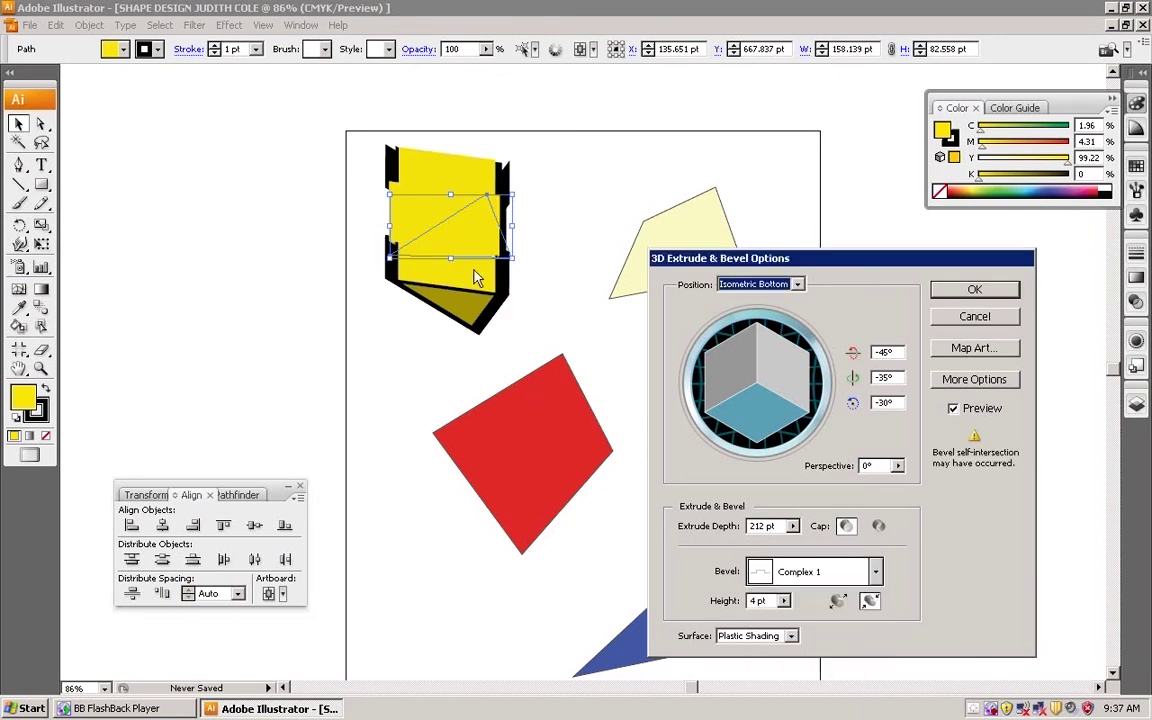
left_click(876, 575)
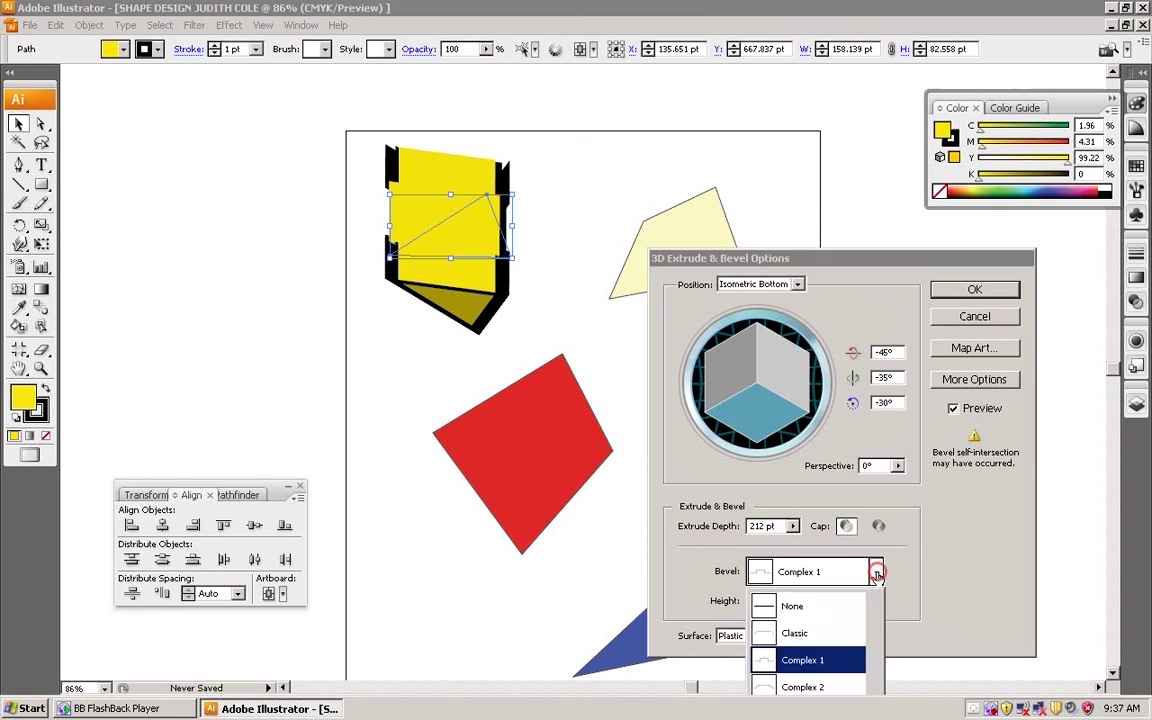
left_click(841, 690)
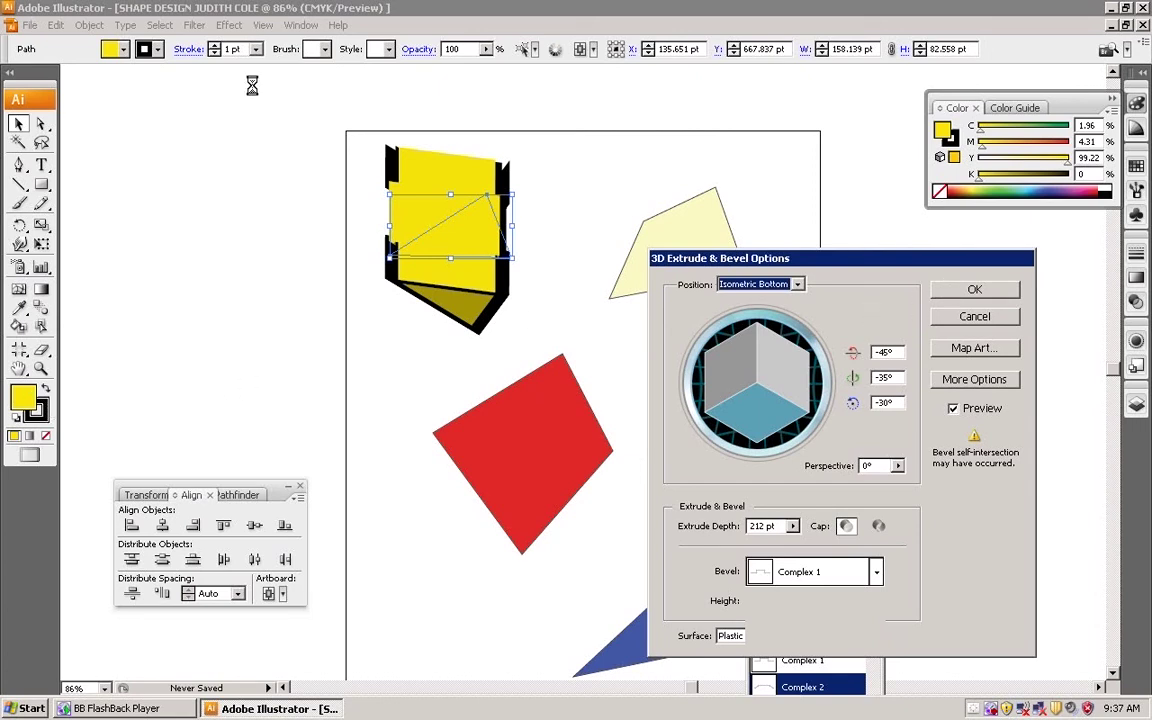
left_click(117, 710)
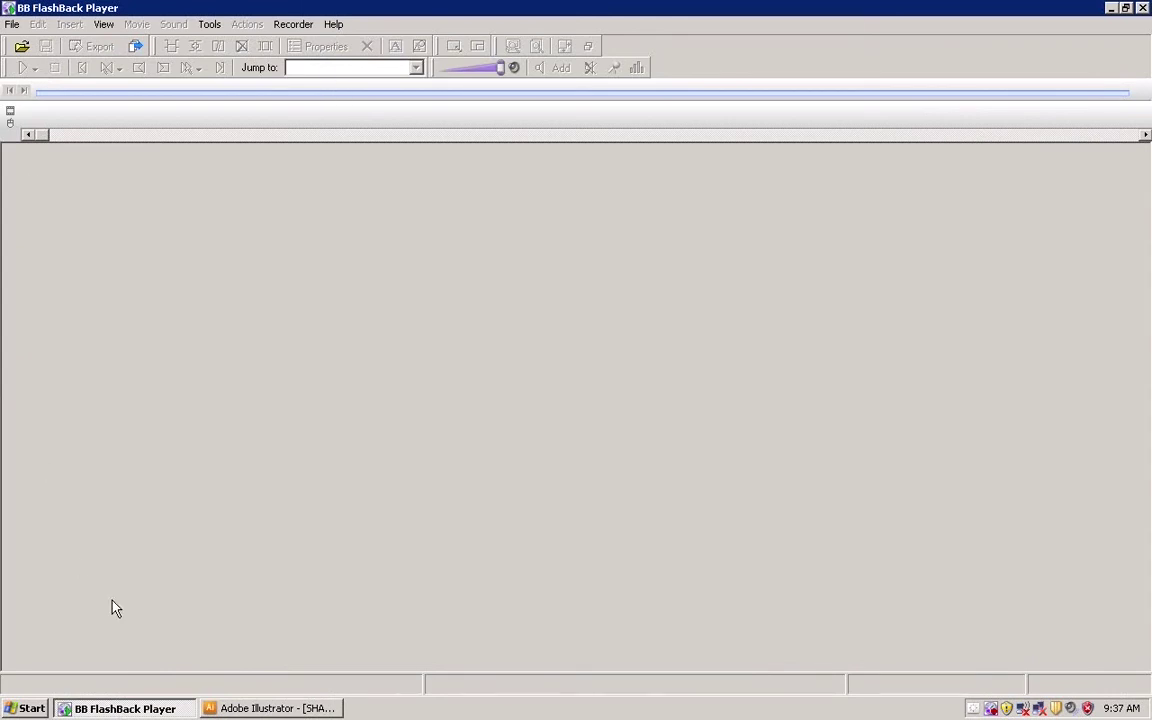
left_click(121, 711)
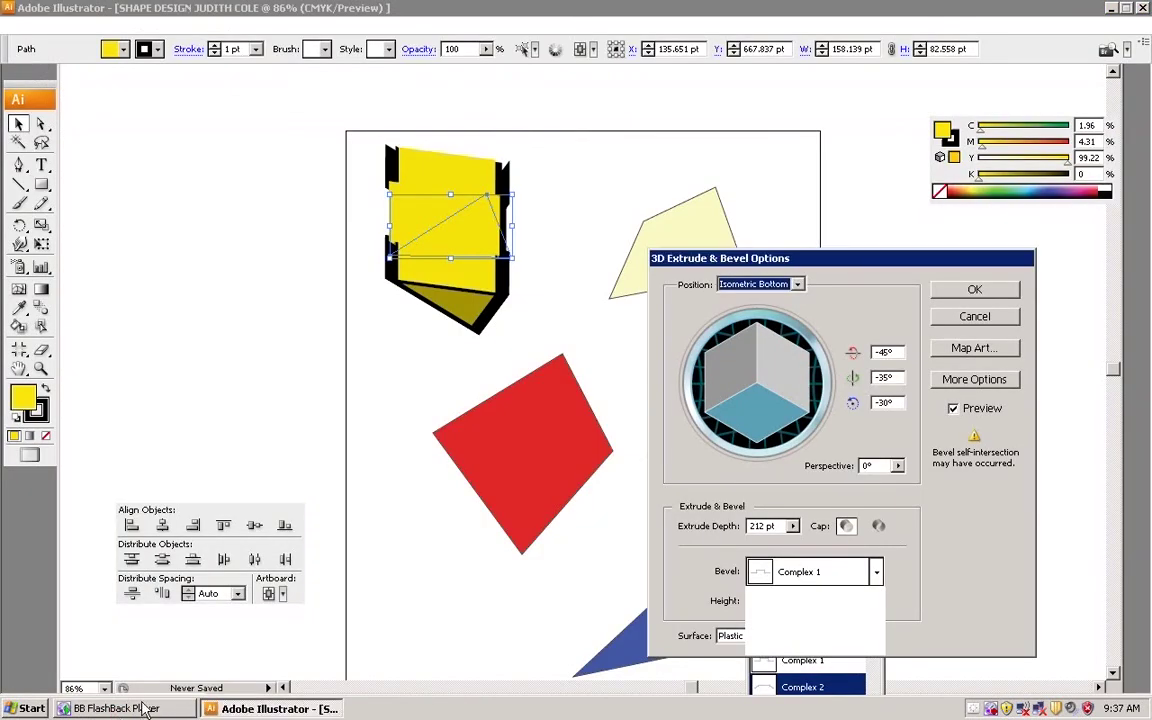
right_click(992, 709)
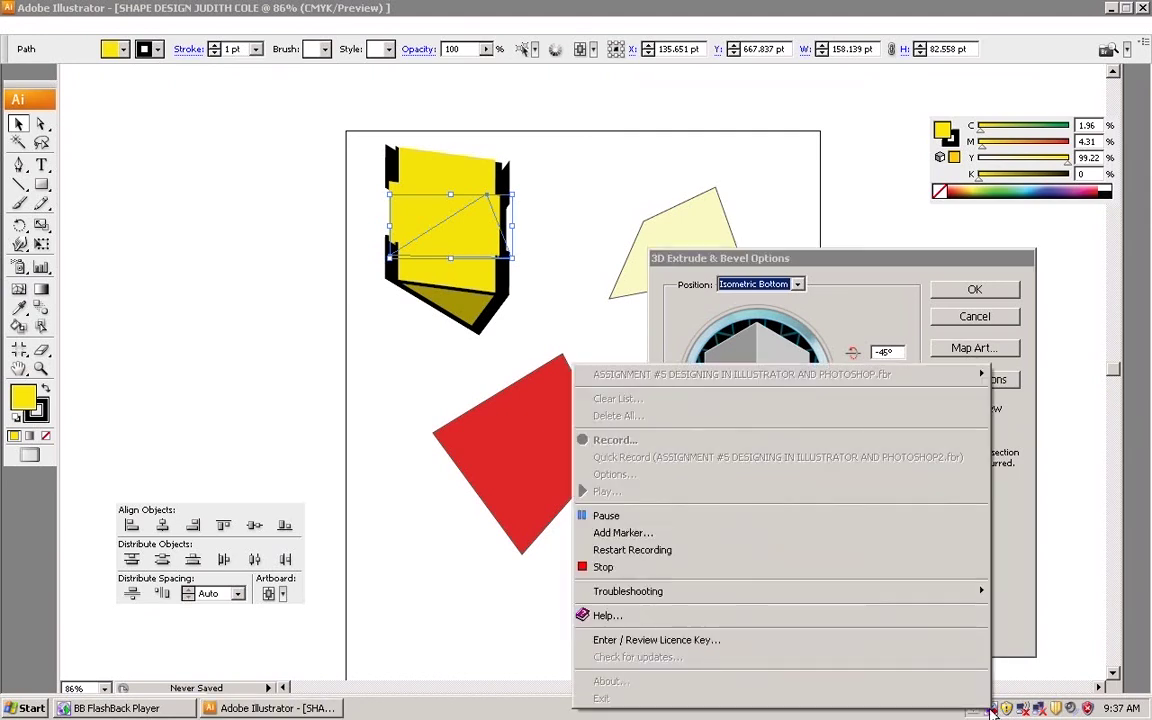